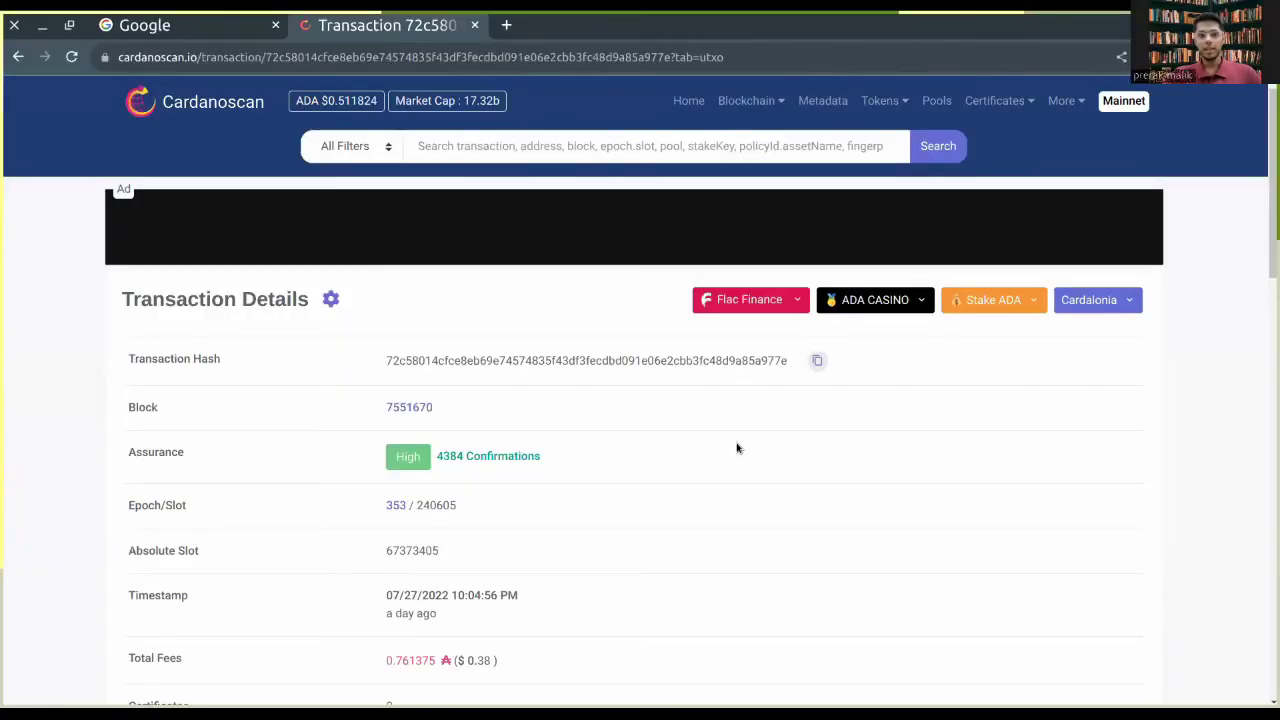
# Step: Scroll through the Cardanoscan transaction page to review its details
pyautogui.scroll(-13, 737, 448)
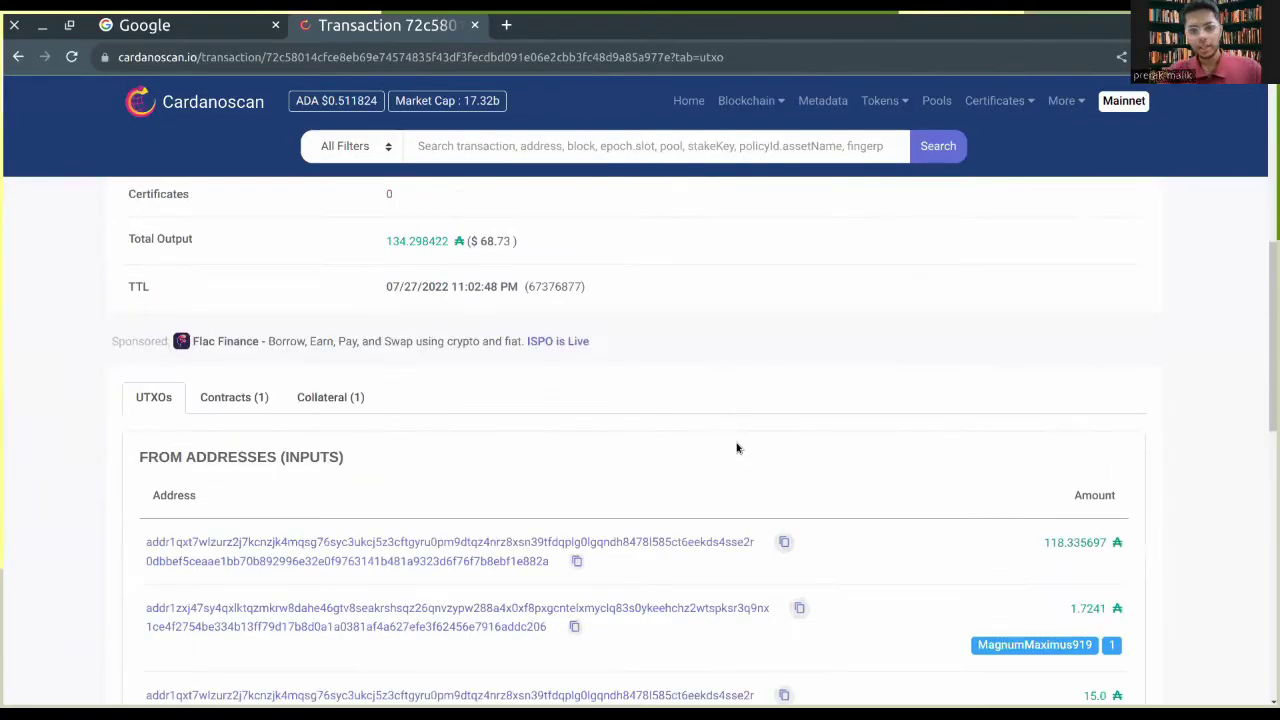
pyautogui.scroll(1, 737, 448)
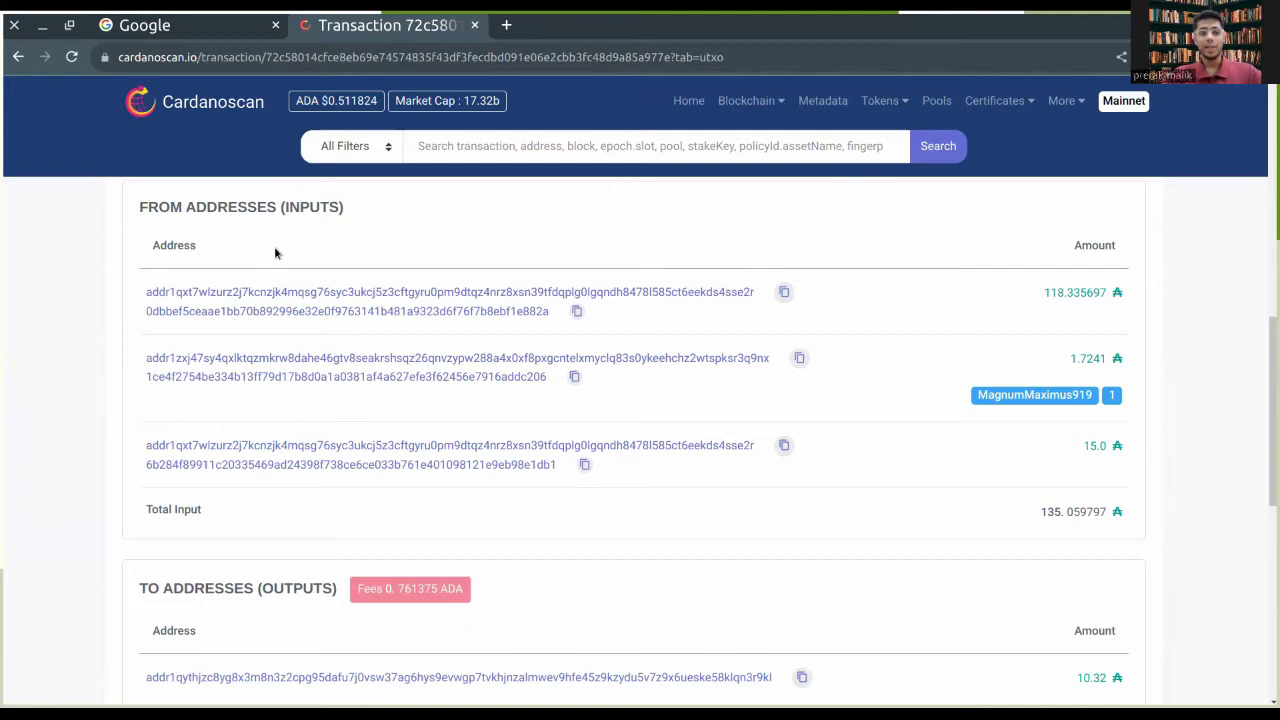
pyautogui.scroll(-3, 275, 253)
pyautogui.scroll(4, 275, 253)
pyautogui.scroll(1, 275, 253)
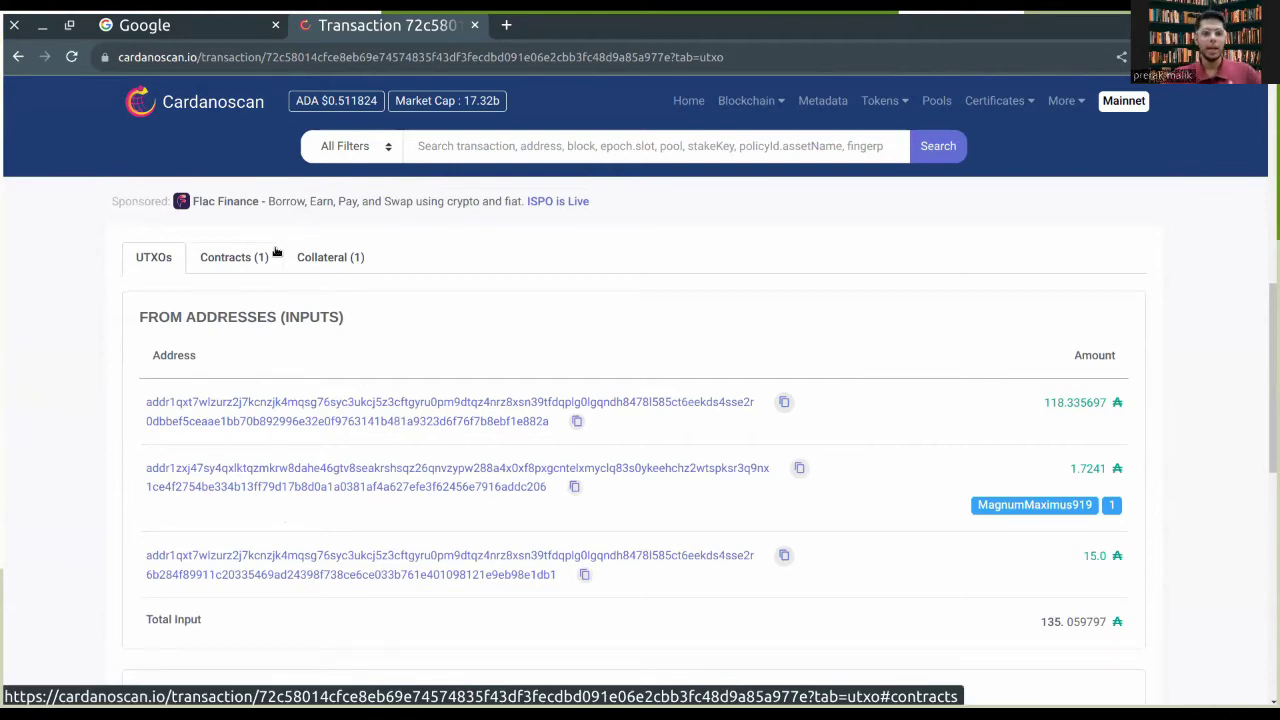
pyautogui.scroll(-5, 275, 253)
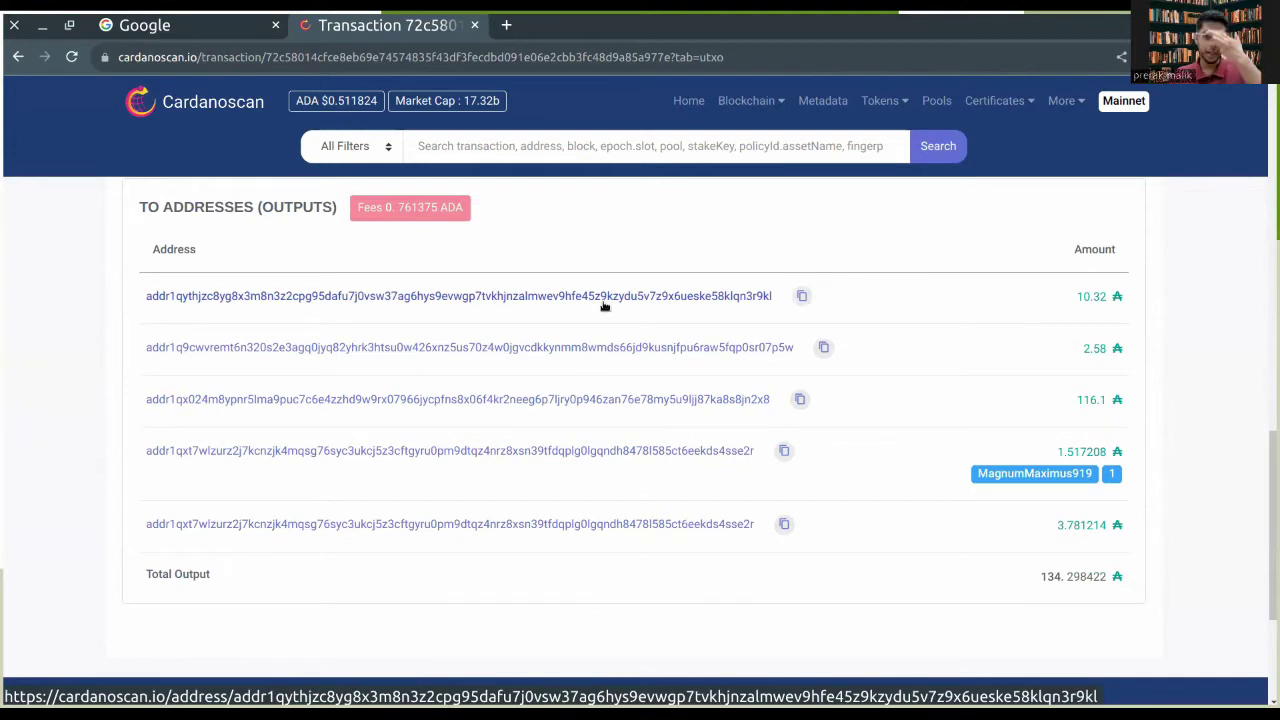
pyautogui.scroll(4, 604, 306)
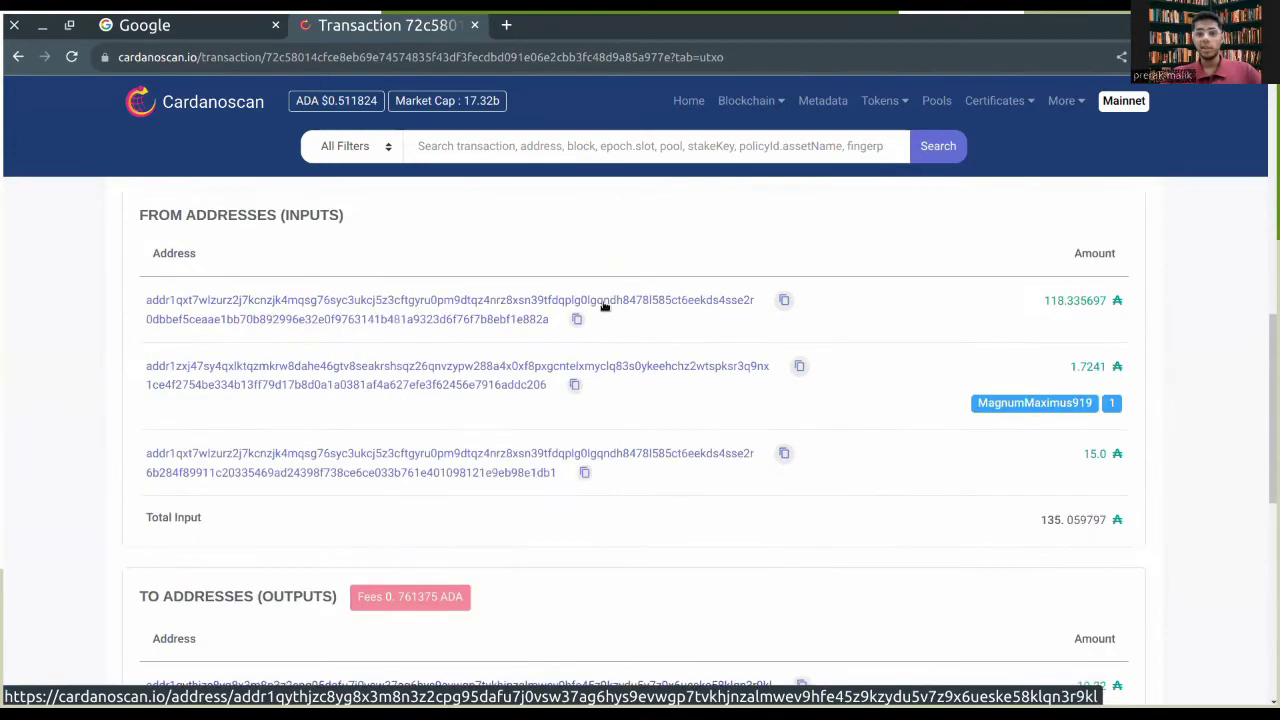
pyautogui.scroll(-4, 604, 306)
pyautogui.scroll(3, 604, 306)
pyautogui.scroll(-1, 604, 306)
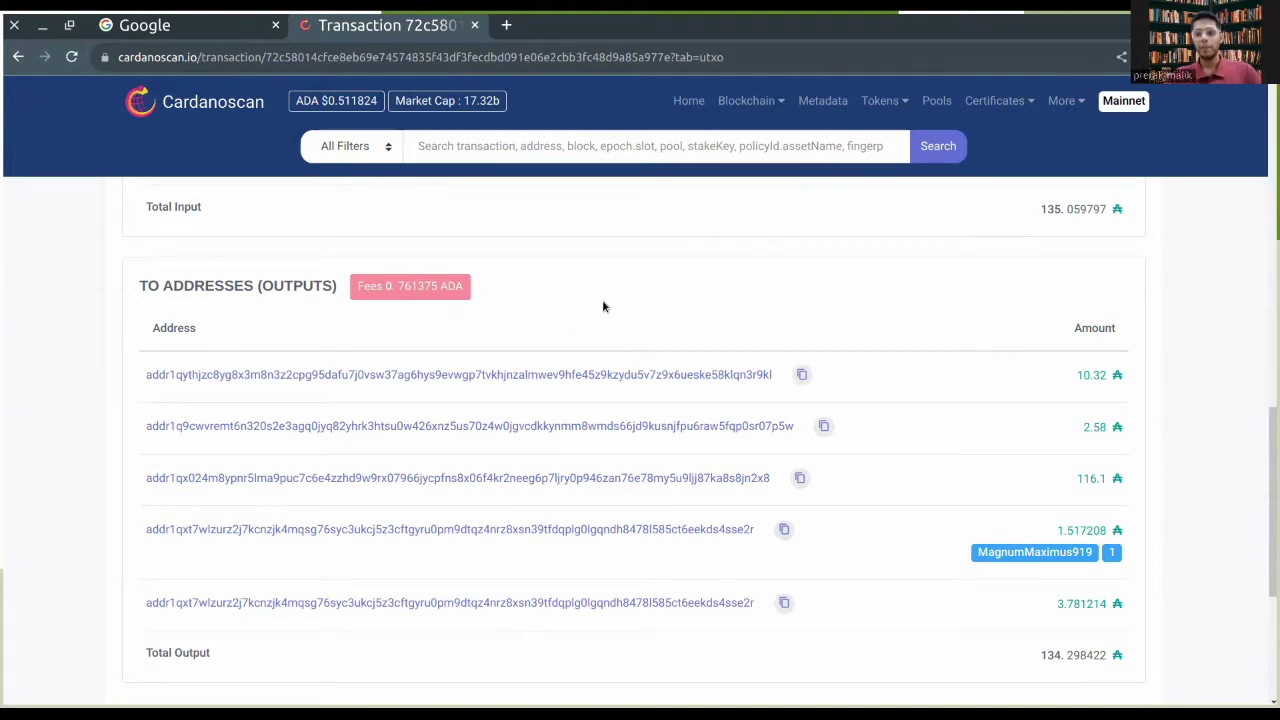
# Step: Close the Cardanoscan tab and search Google for 'typhoon wallet'
pyautogui.click(474, 25)
pyautogui.click(532, 286)
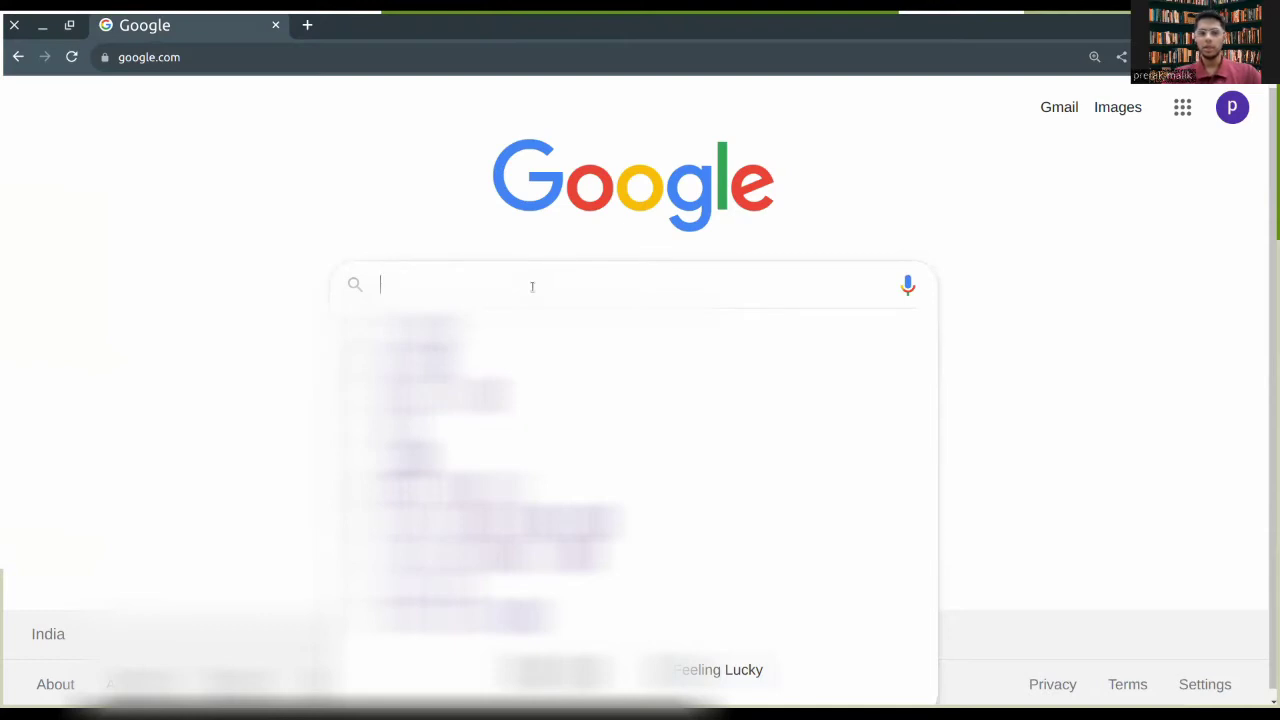
pyautogui.write('typhoon wallet')
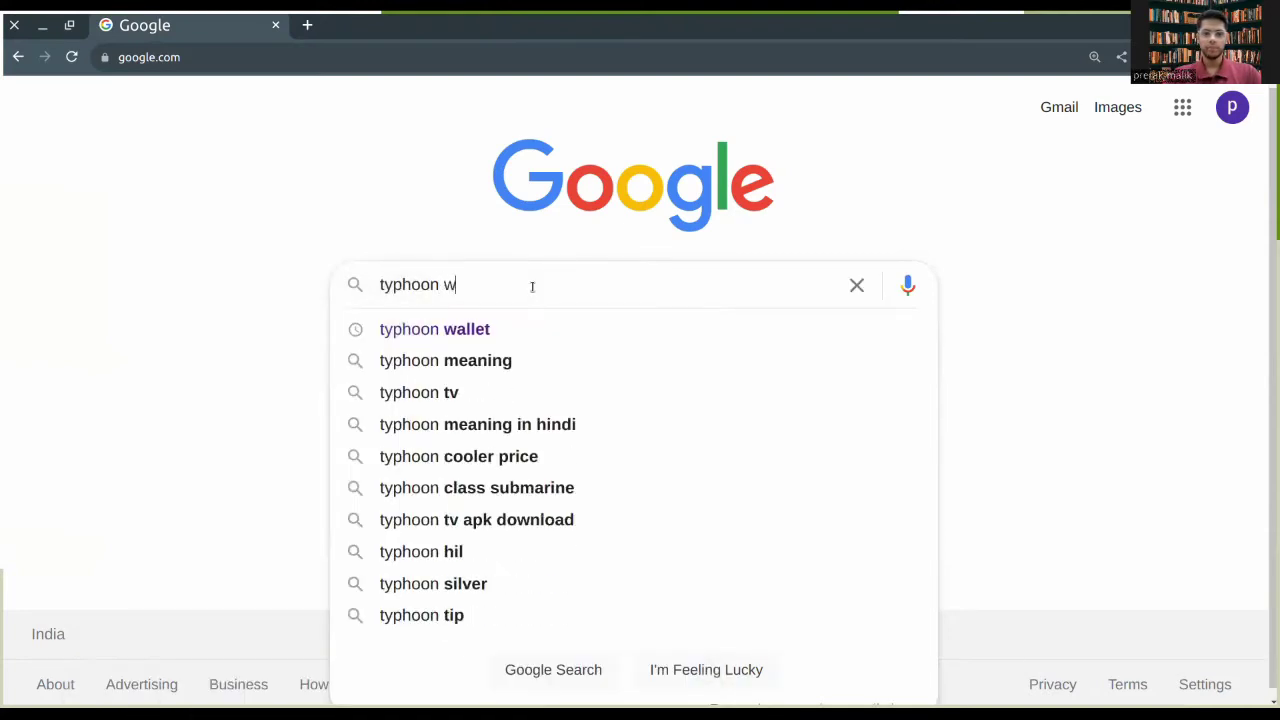
pyautogui.press('Return')
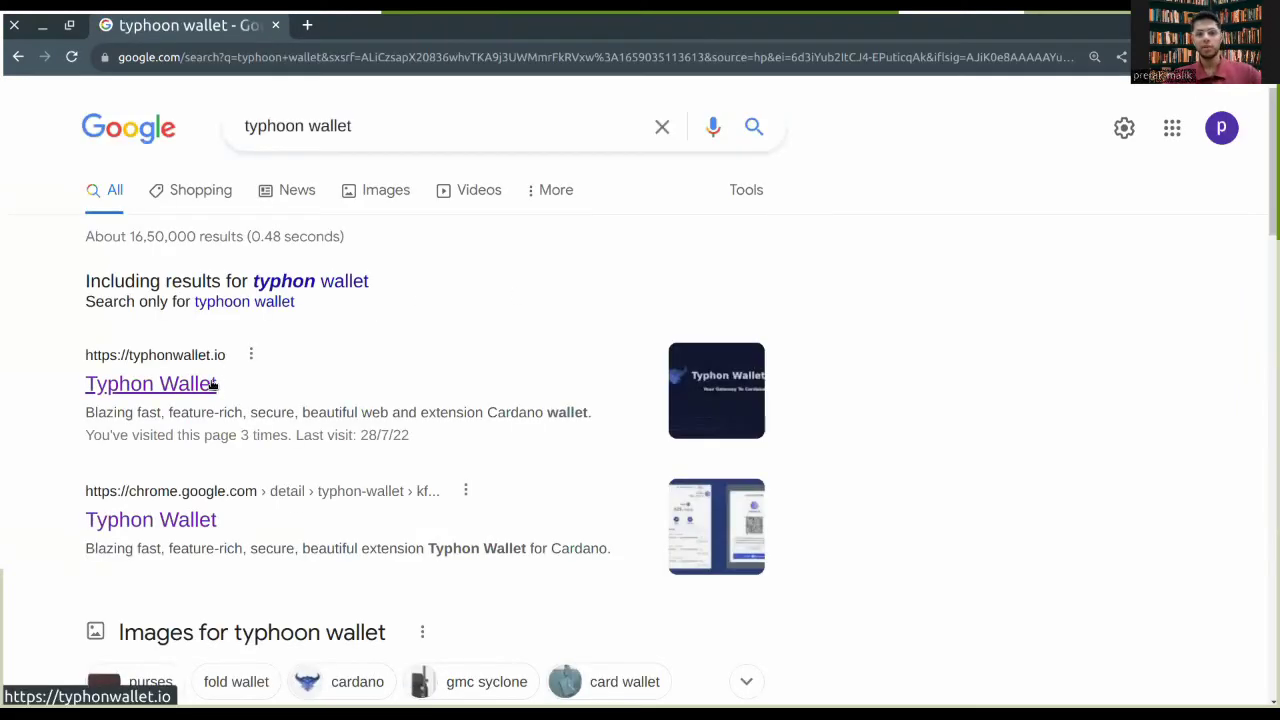
# Step: Follow typhonwallet.io's Download Extension link to the Chrome Web Store listing
pyautogui.click(213, 384)
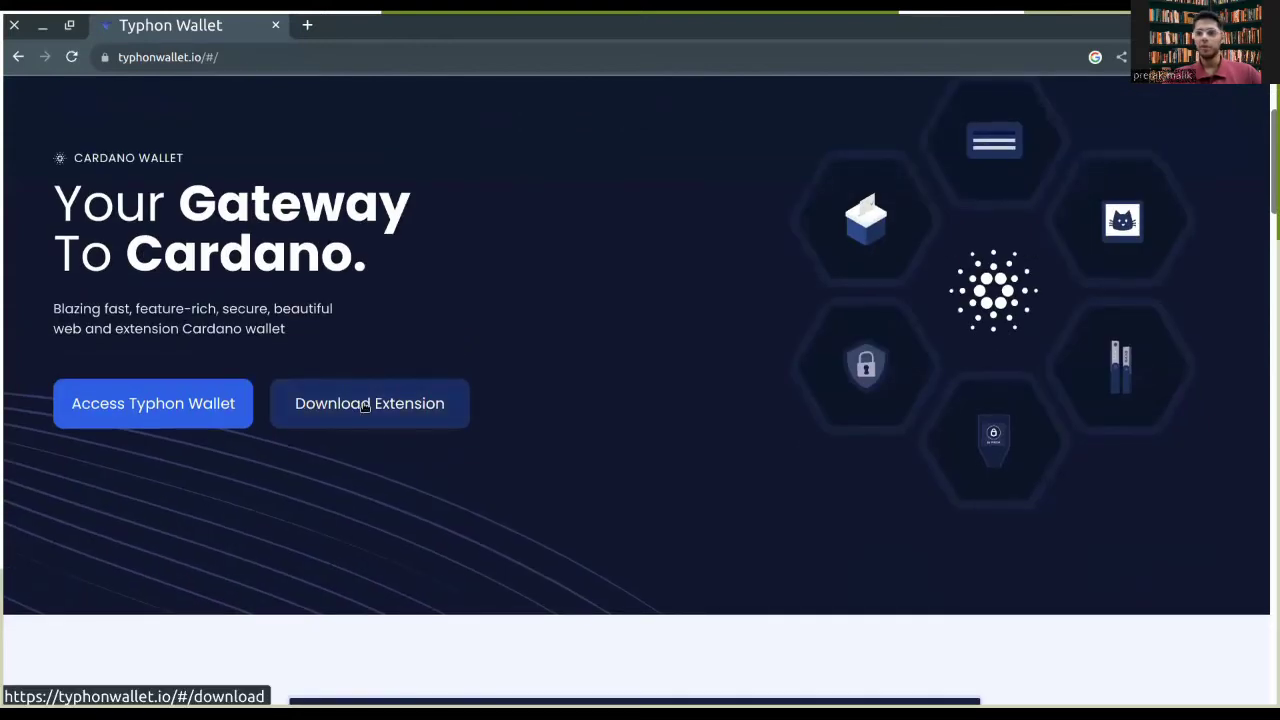
pyautogui.click(365, 405)
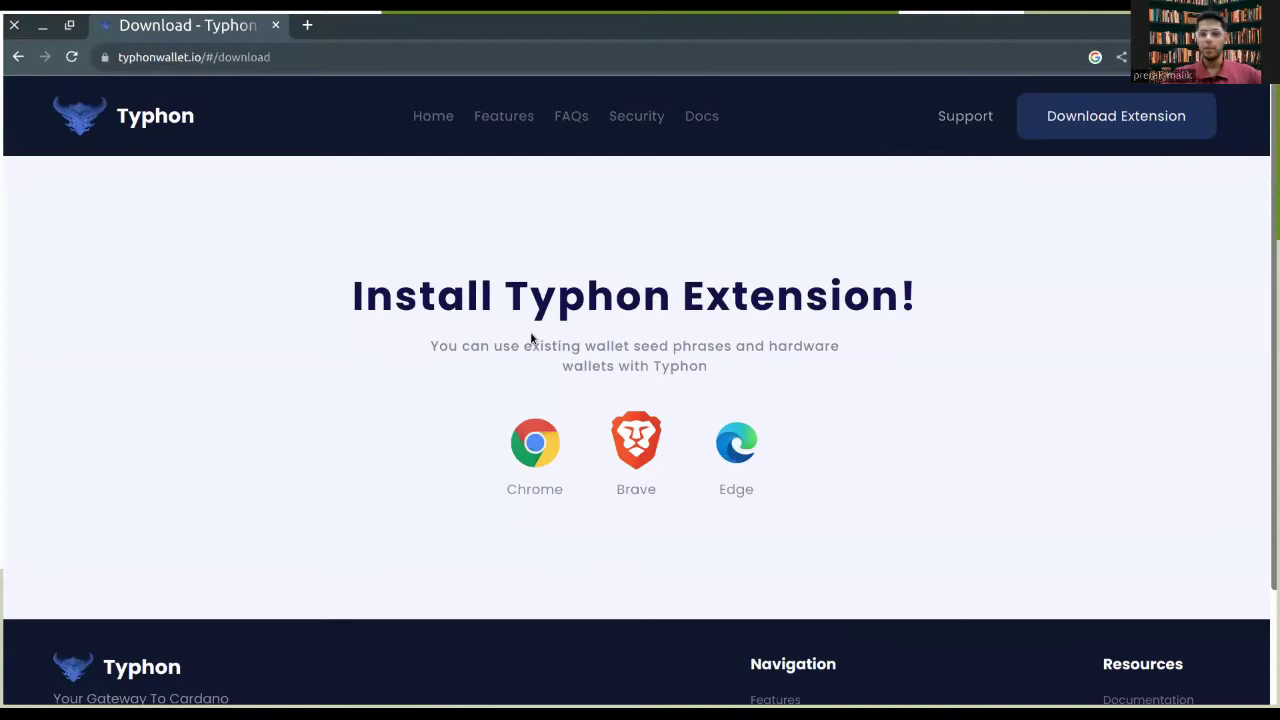
pyautogui.click(538, 442)
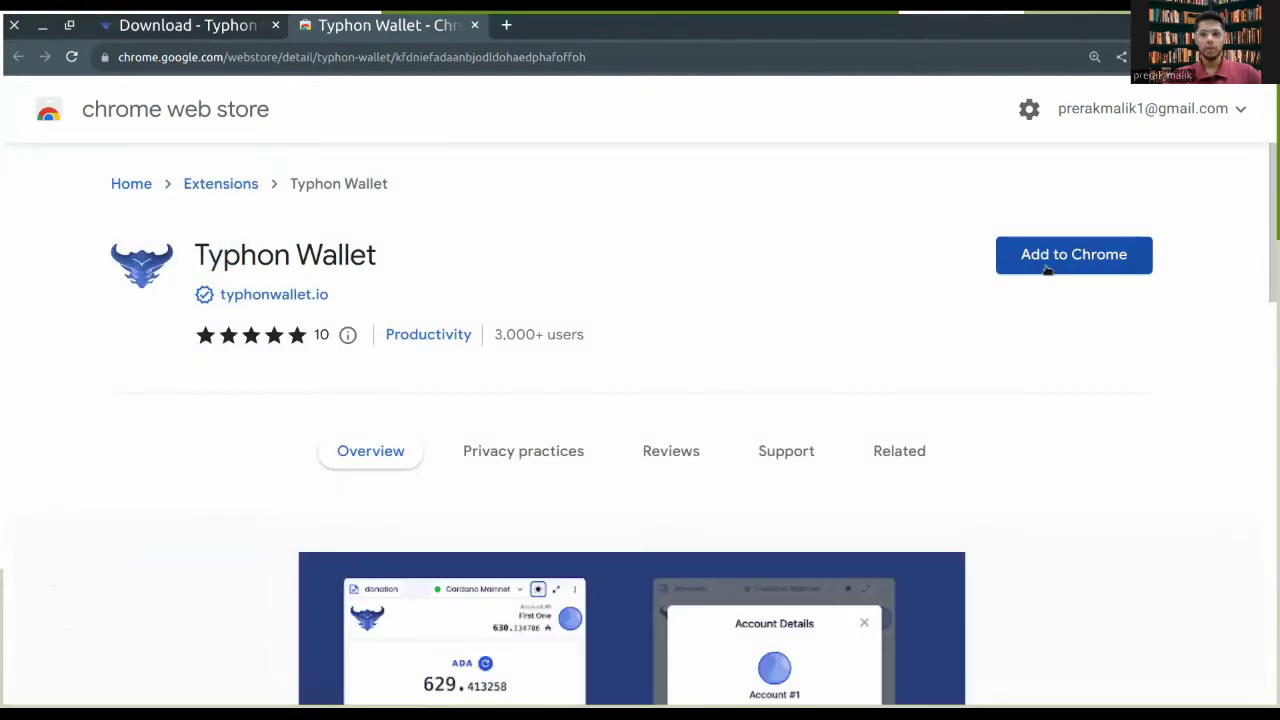
# Step: Add the Typhon Wallet extension to Chrome and return to its newly opened setup tab
pyautogui.click(1047, 266)
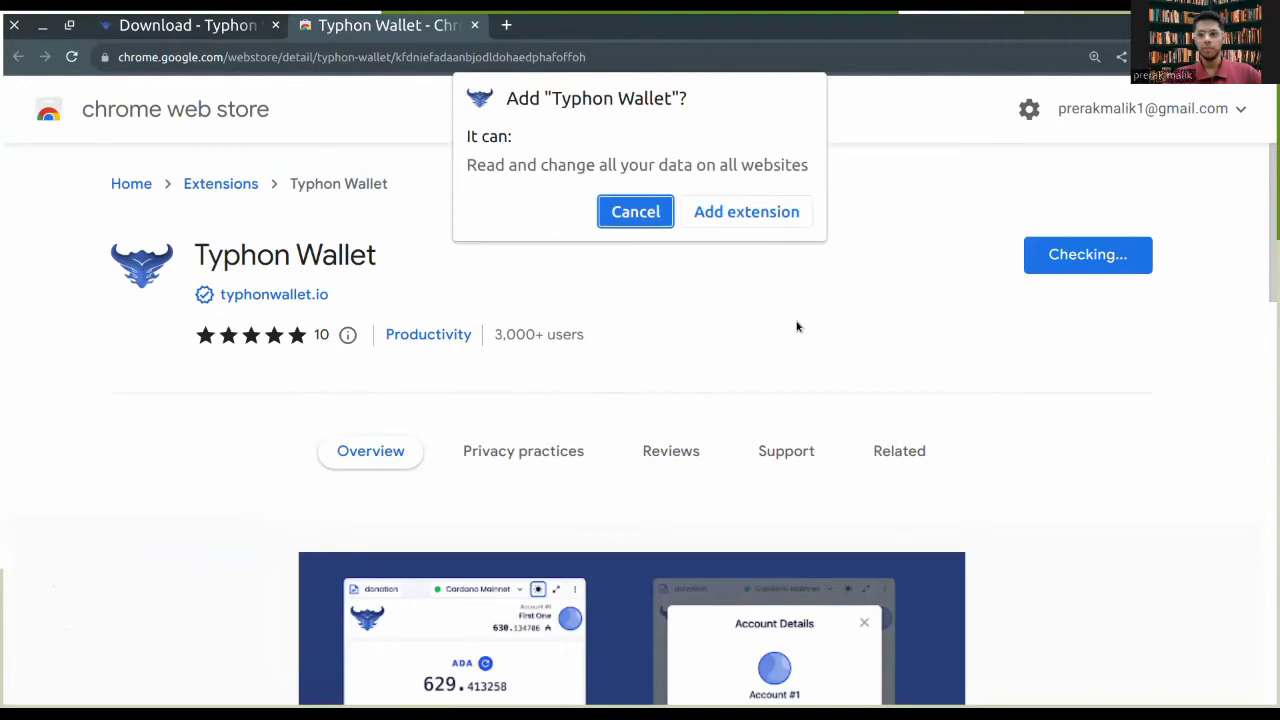
pyautogui.click(746, 212)
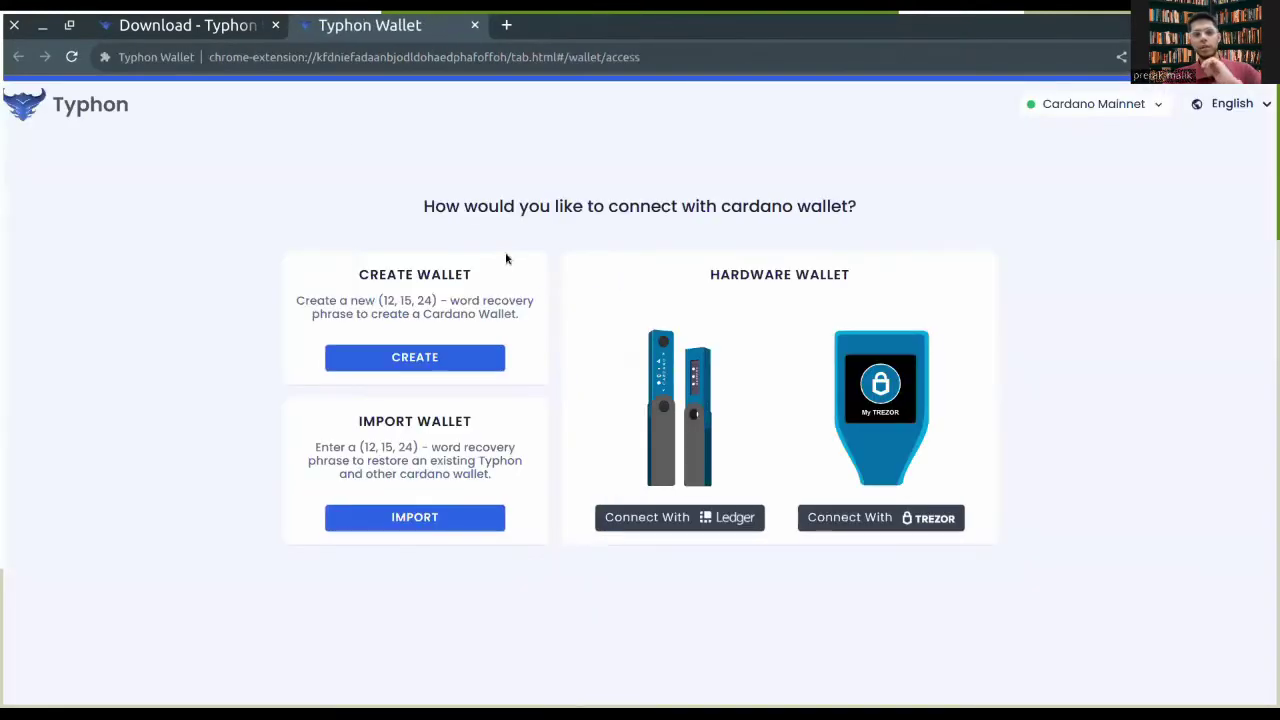
pyautogui.click(232, 30)
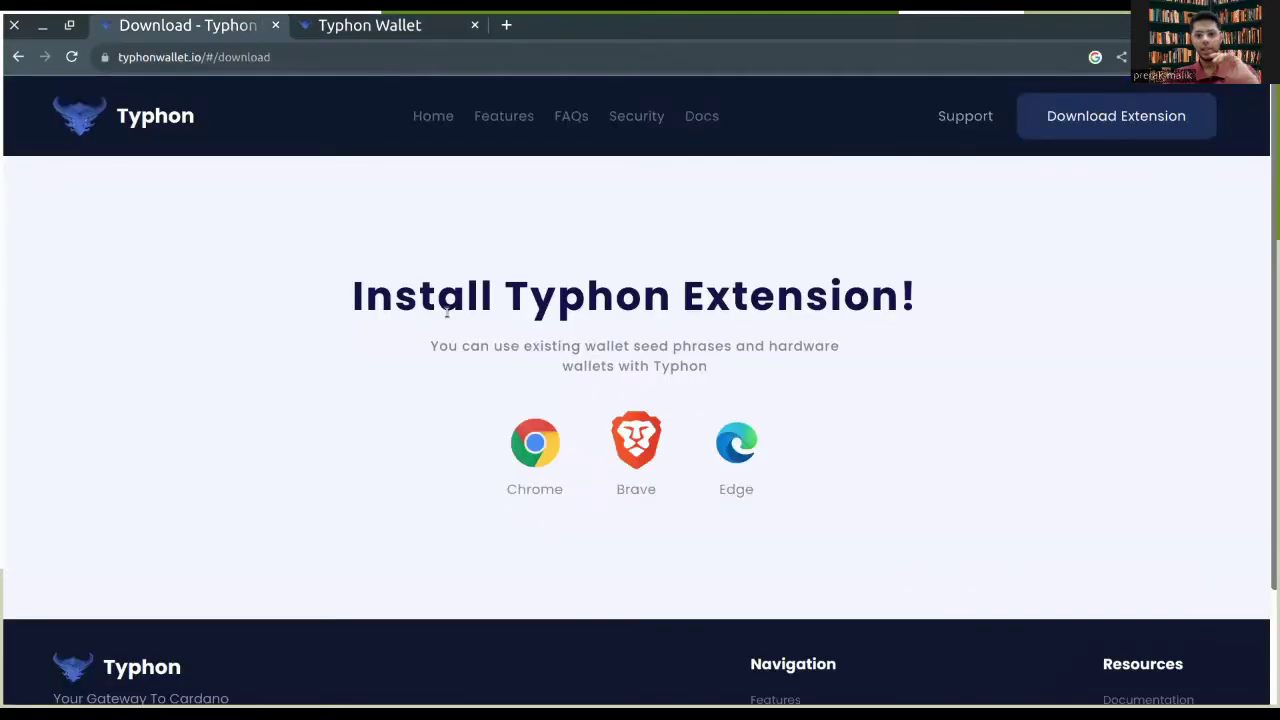
pyautogui.click(357, 32)
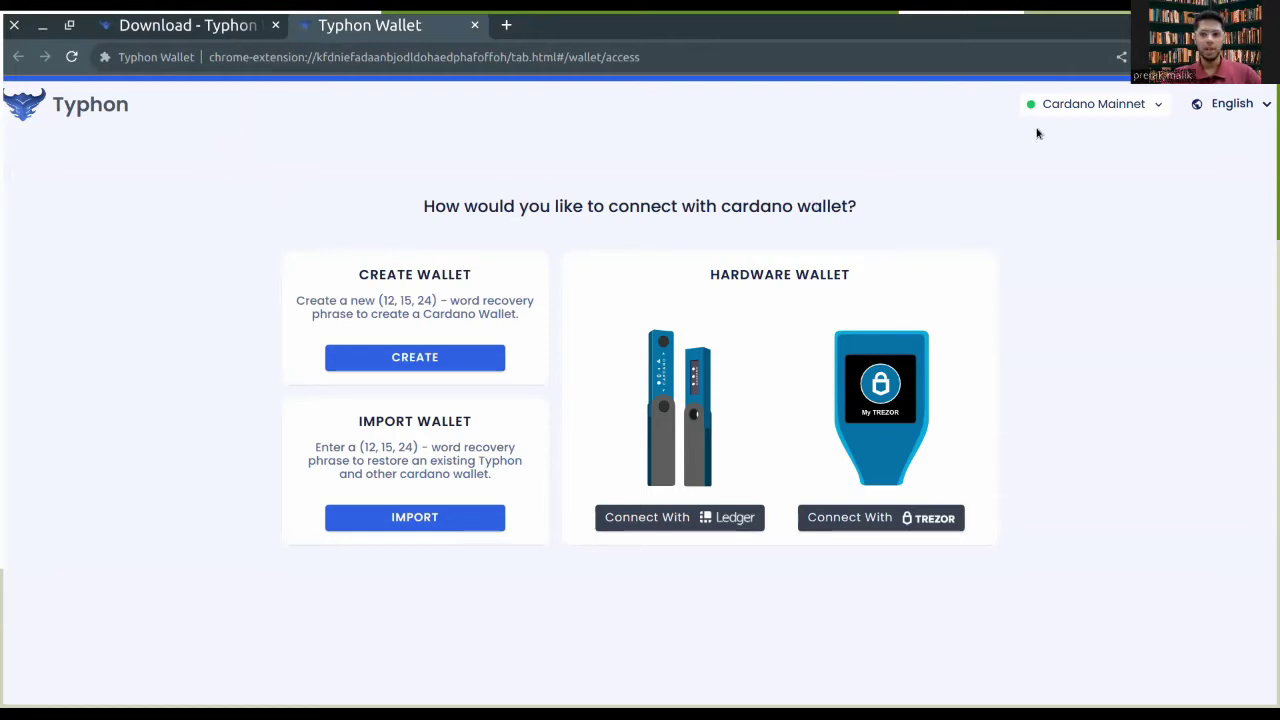
# Step: Switch the network to Cardano Testnet and choose CREATE for a new wallet
pyautogui.click(1057, 104)
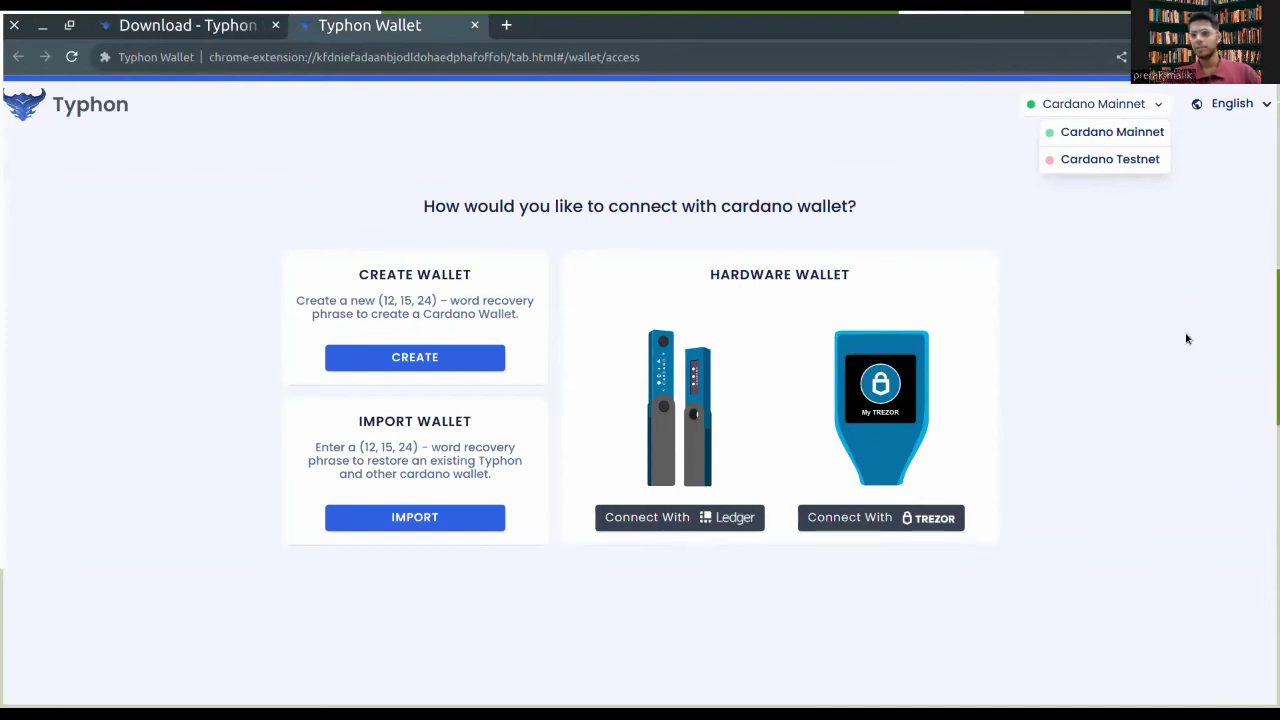
pyautogui.click(1119, 163)
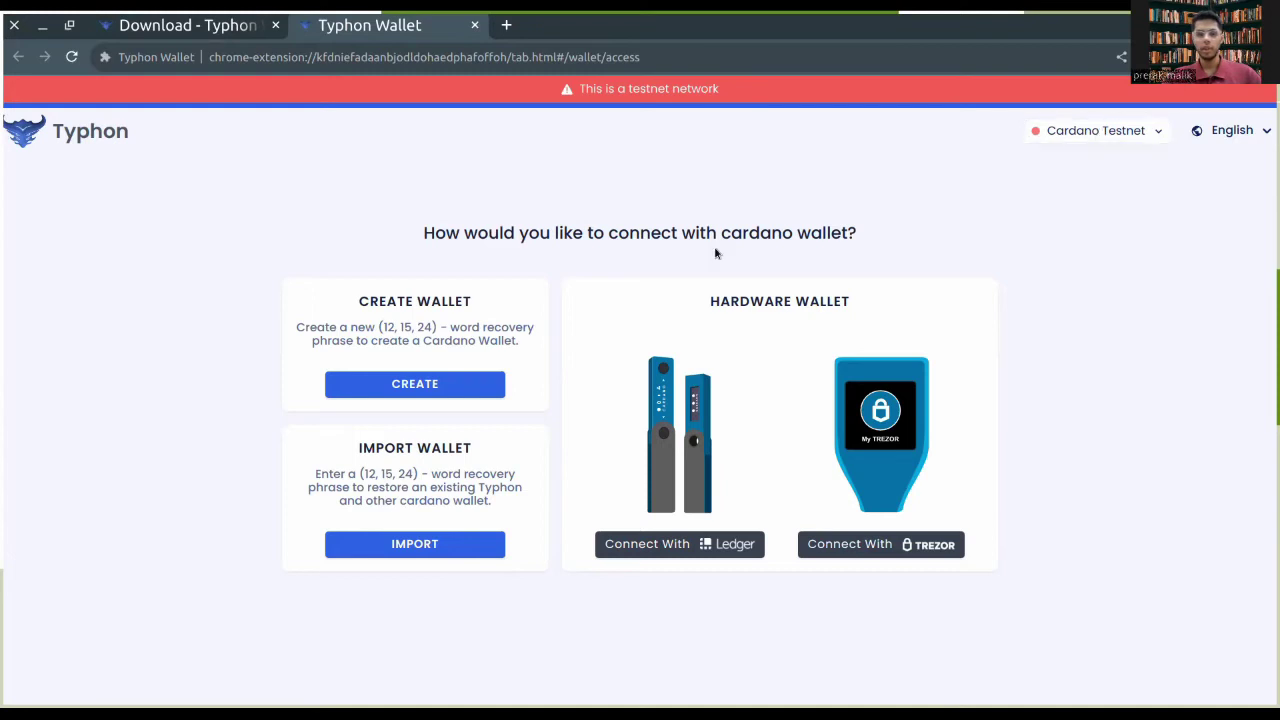
pyautogui.click(428, 391)
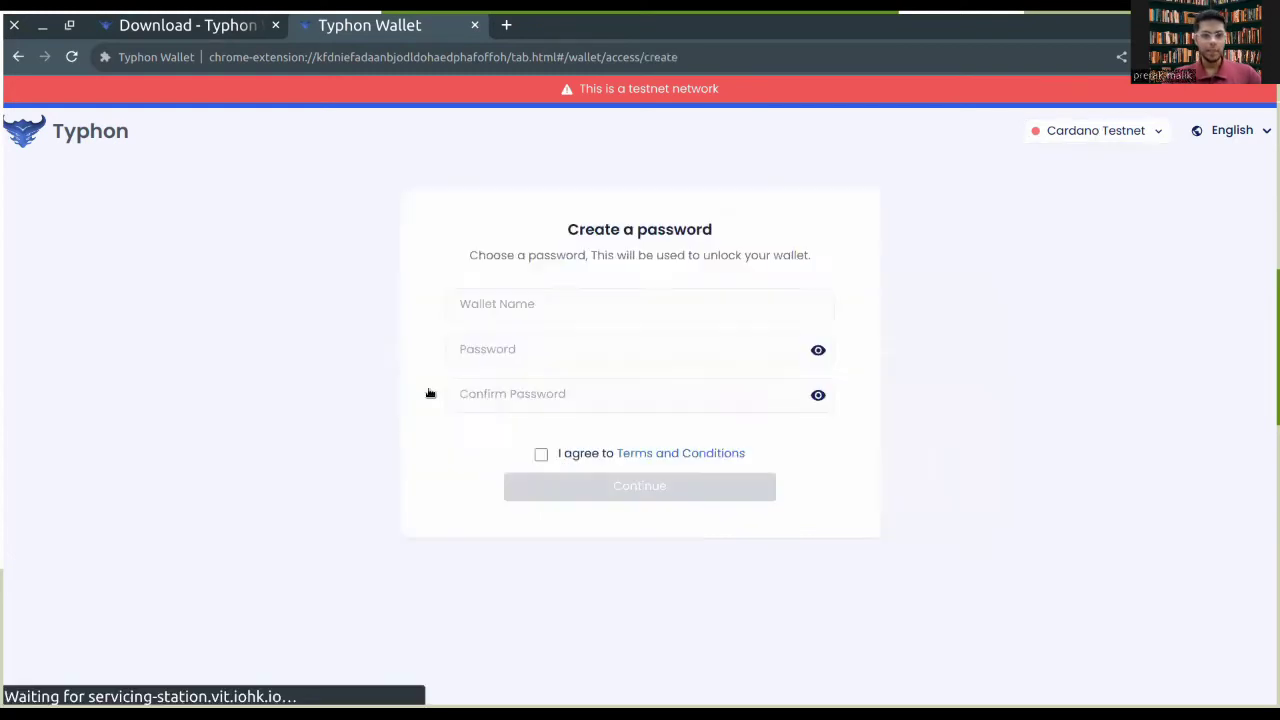
# Step: Name the wallet 'temp', enter and confirm a password, and agree to the terms
pyautogui.click(572, 298)
pyautogui.write('temp')
pyautogui.press('Tab')
pyautogui.write('temptemp')
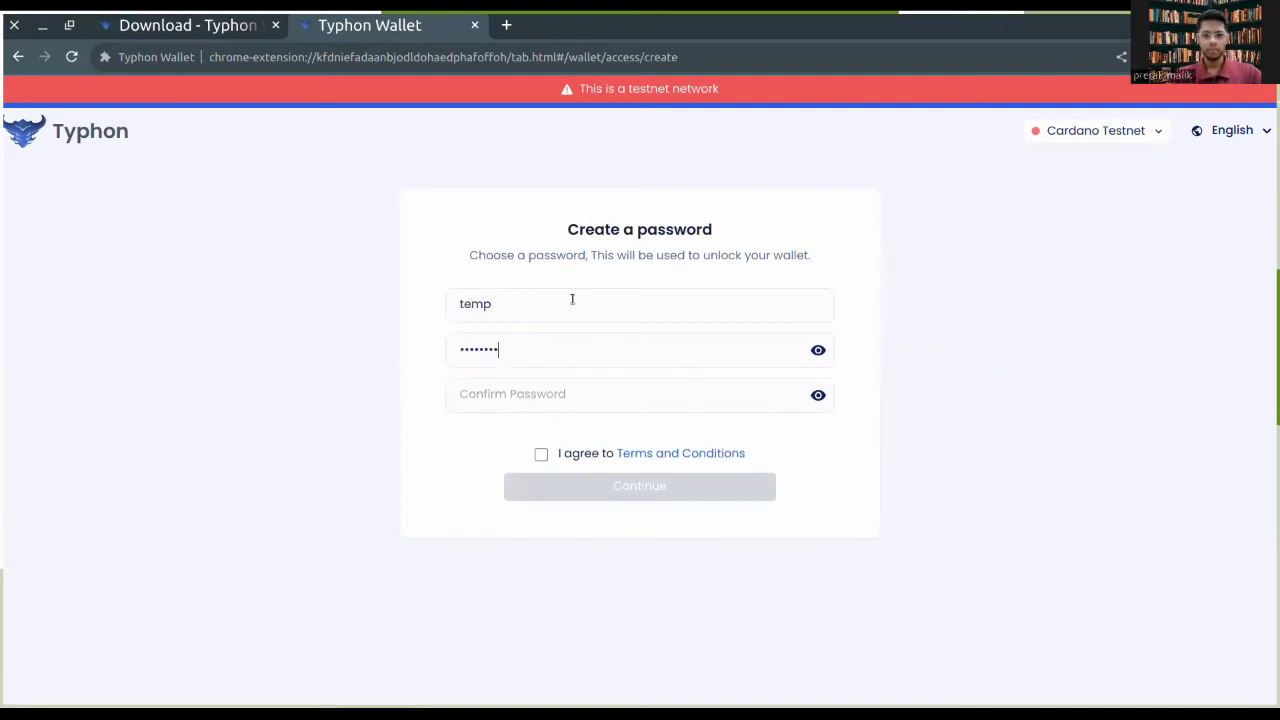
pyautogui.press('Tab')
pyautogui.write('temptemp')
pyautogui.click(541, 454)
pyautogui.click(569, 491)
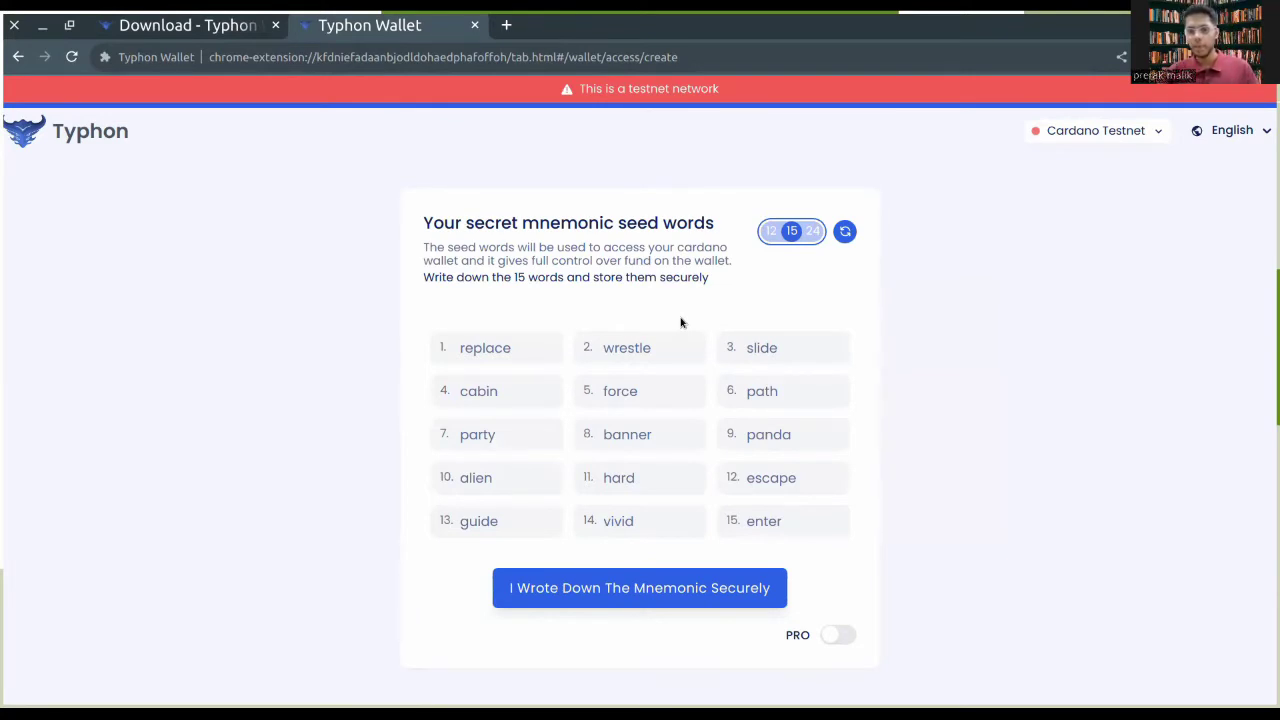
# Step: Switch to a 24-word seed phrase and confirm it has been written down
pyautogui.click(812, 231)
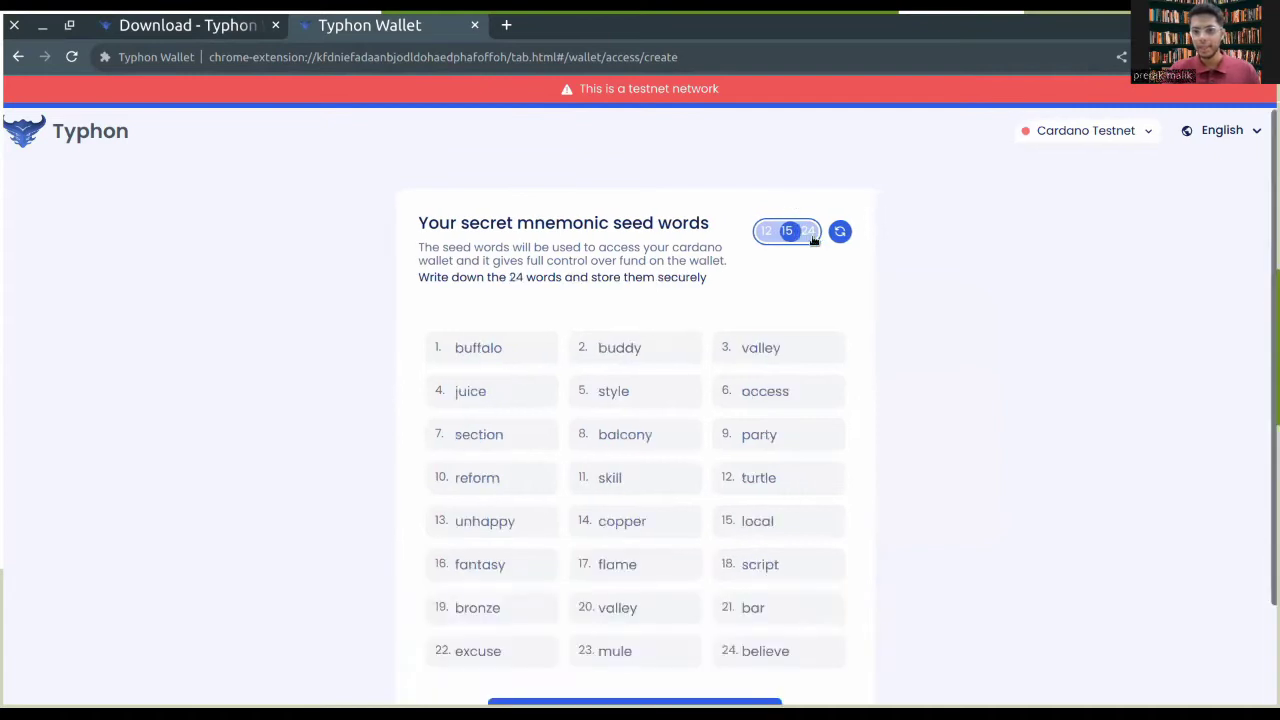
pyautogui.scroll(-1, 877, 352)
pyautogui.scroll(-1, 877, 352)
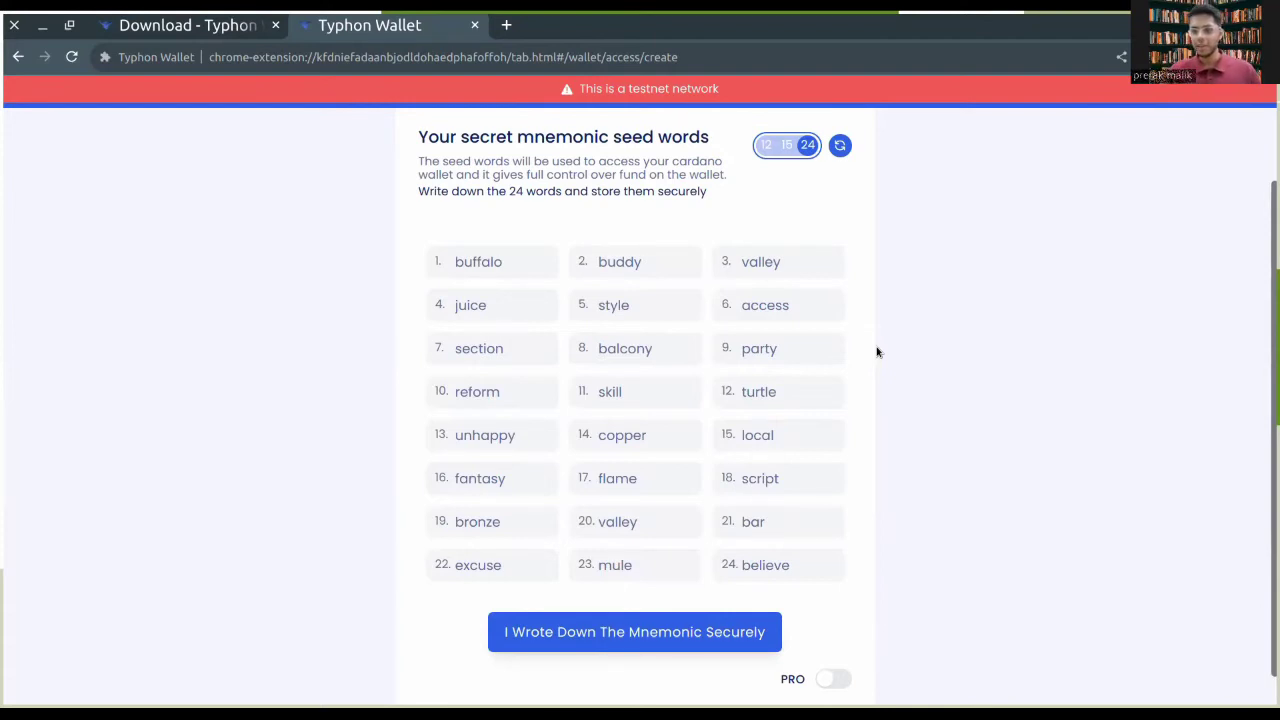
pyautogui.scroll(-1, 863, 460)
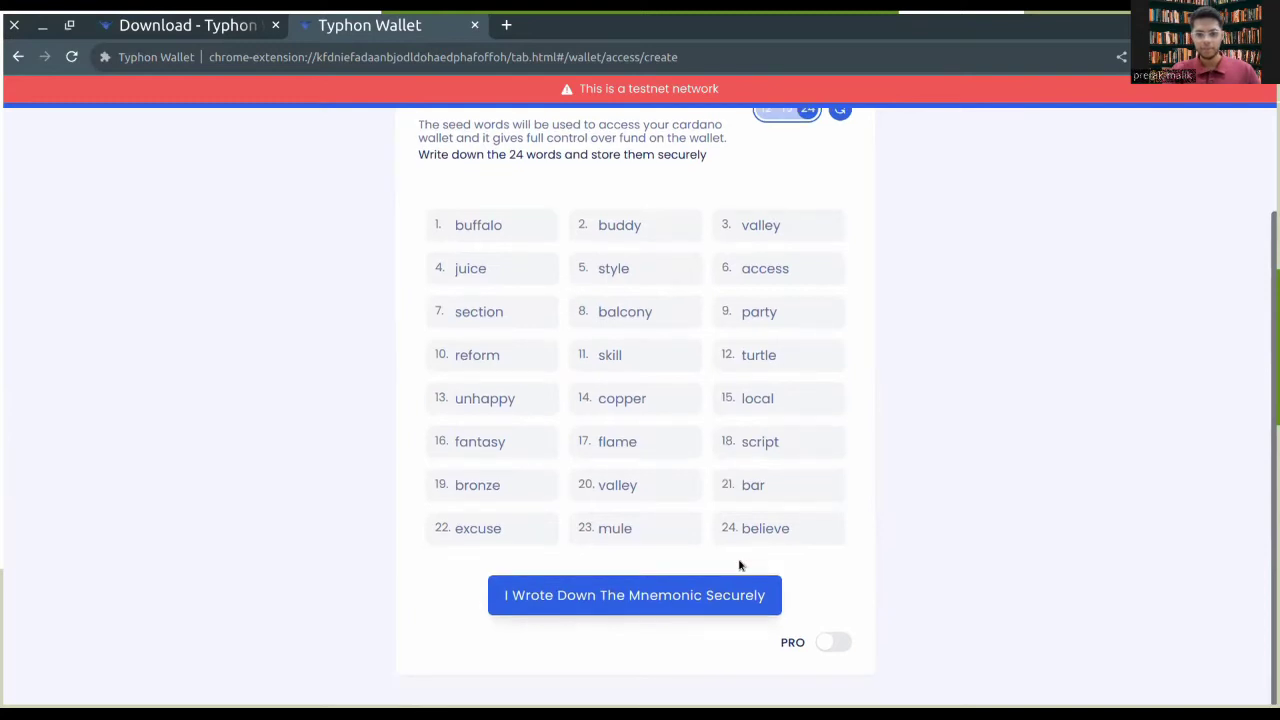
pyautogui.click(709, 594)
# Step: Enter the requested seed-phrase verification words into their boxes
pyautogui.click(640, 335)
pyautogui.write('balcony')
pyautogui.click(603, 514)
pyautogui.write('valley')
pyautogui.click(757, 381)
pyautogui.write('turtle')
pyautogui.click(753, 516)
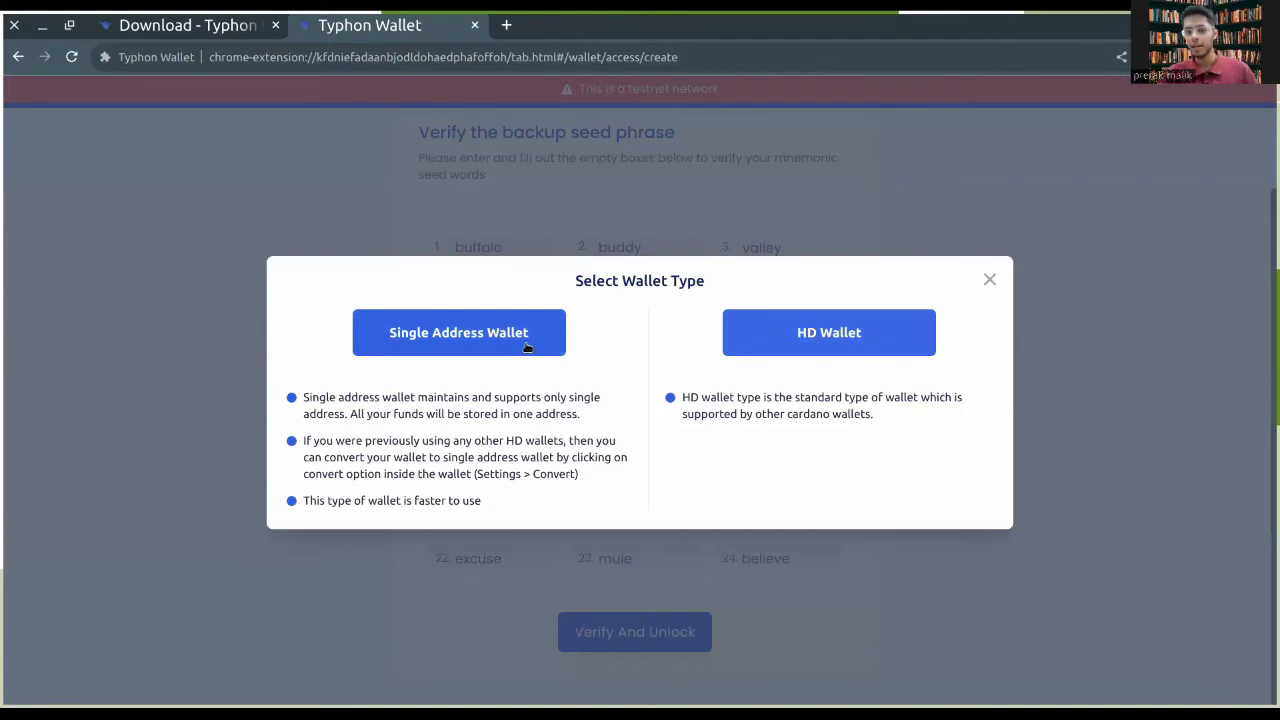
# Step: Choose a Single Address Wallet, note the 0 ADA balance, and copy the receive address
pyautogui.click(527, 345)
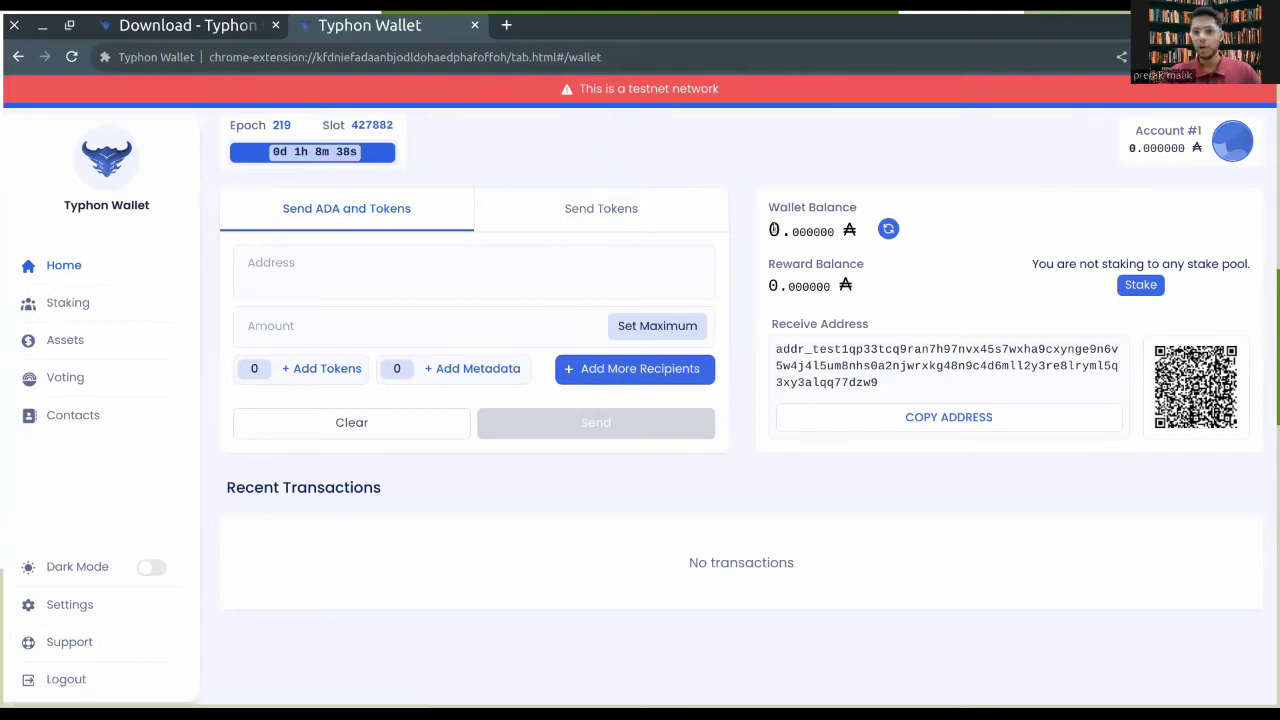
pyautogui.moveTo(770, 228); pyautogui.dragTo(836, 226)
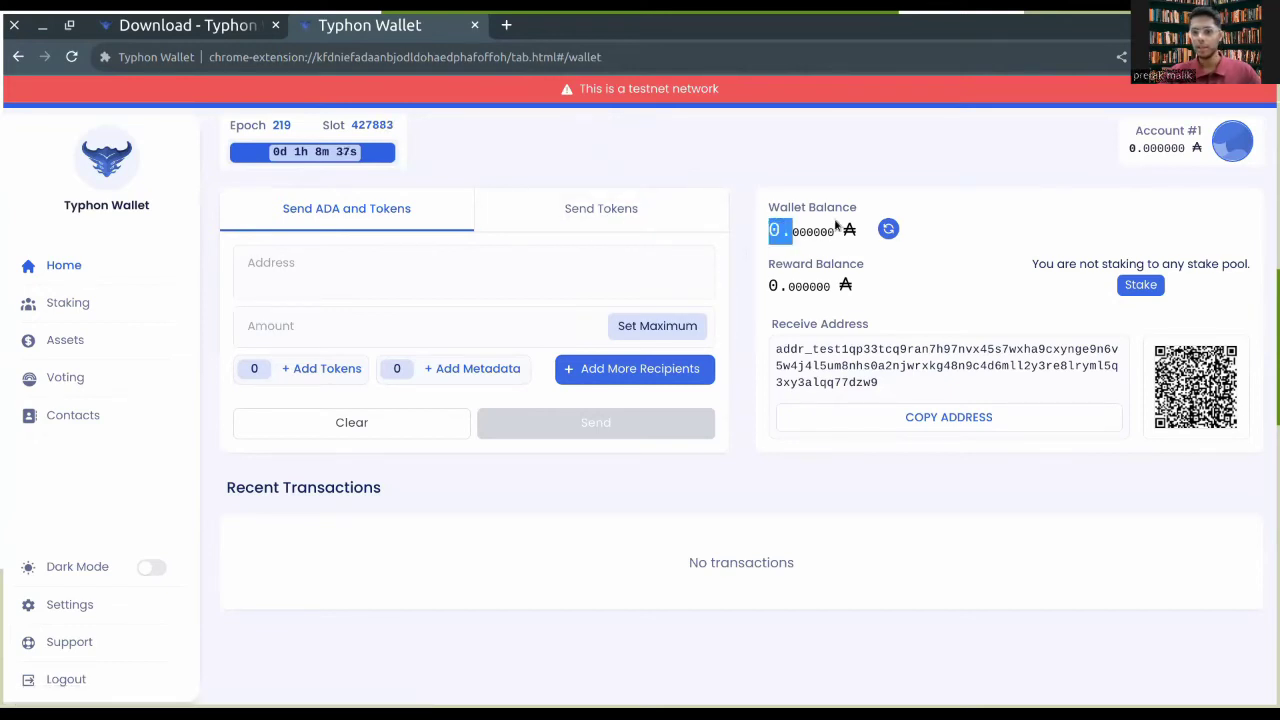
pyautogui.click(884, 416)
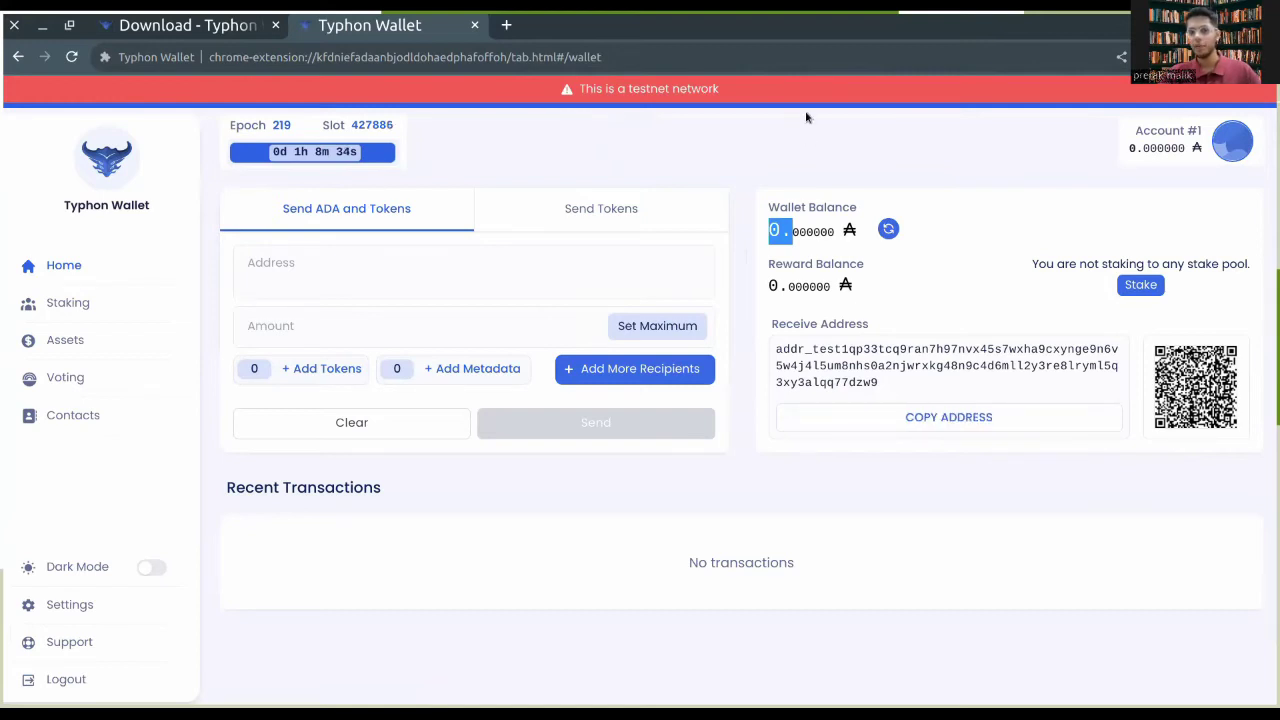
# Step: Search for 'cardano testnet faucet' in a new tab and open the Cardano Testnets Faucet page
pyautogui.click(508, 32)
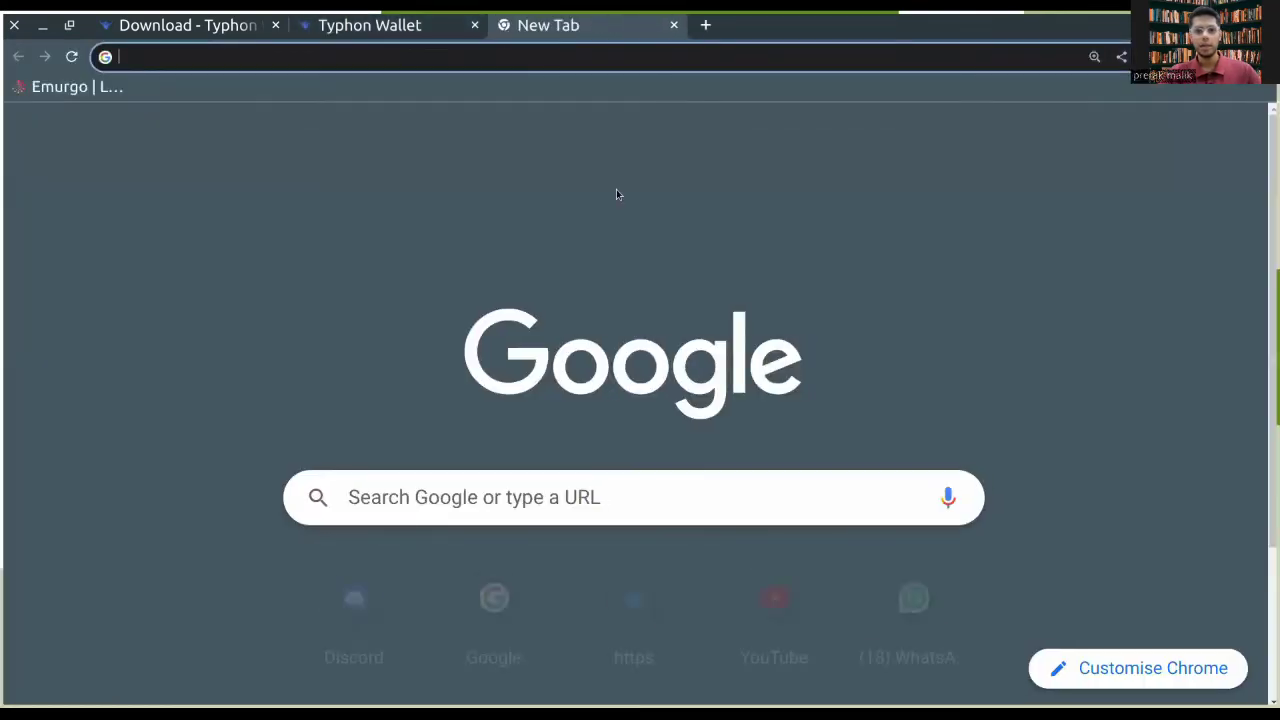
pyautogui.write('cardano')
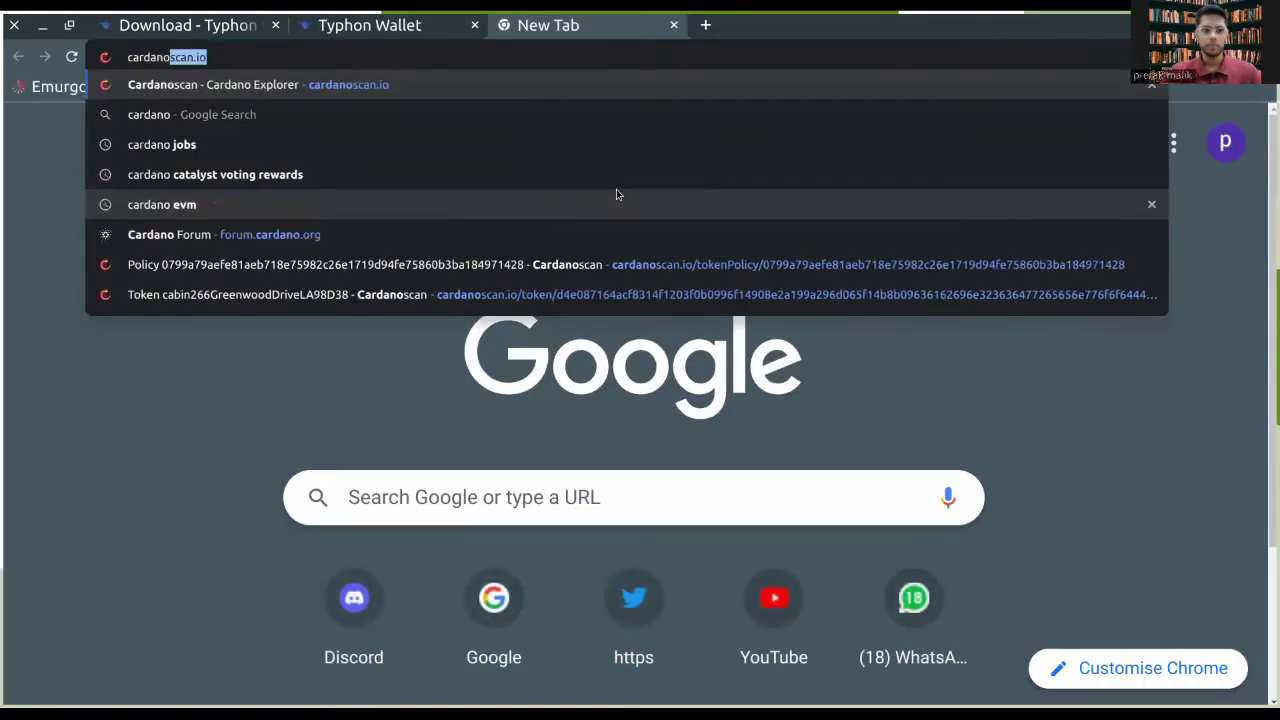
pyautogui.write(' testnet')
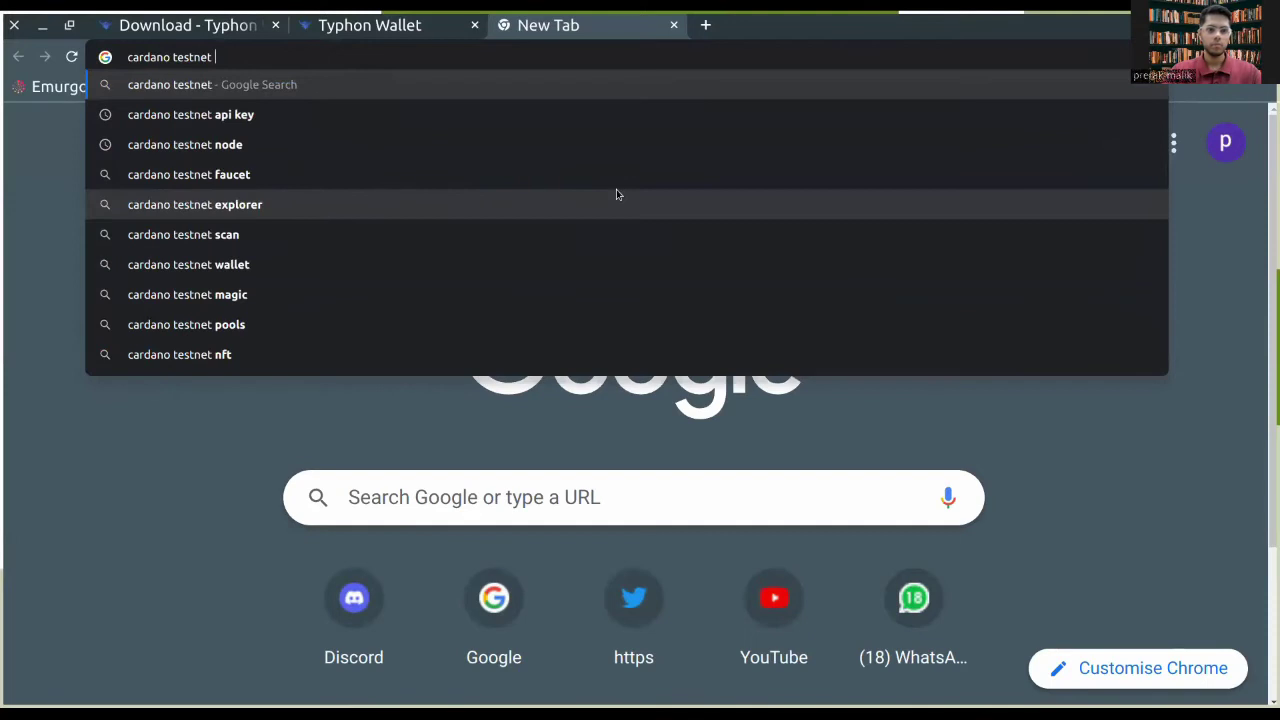
pyautogui.write('faucet')
pyautogui.press('Return')
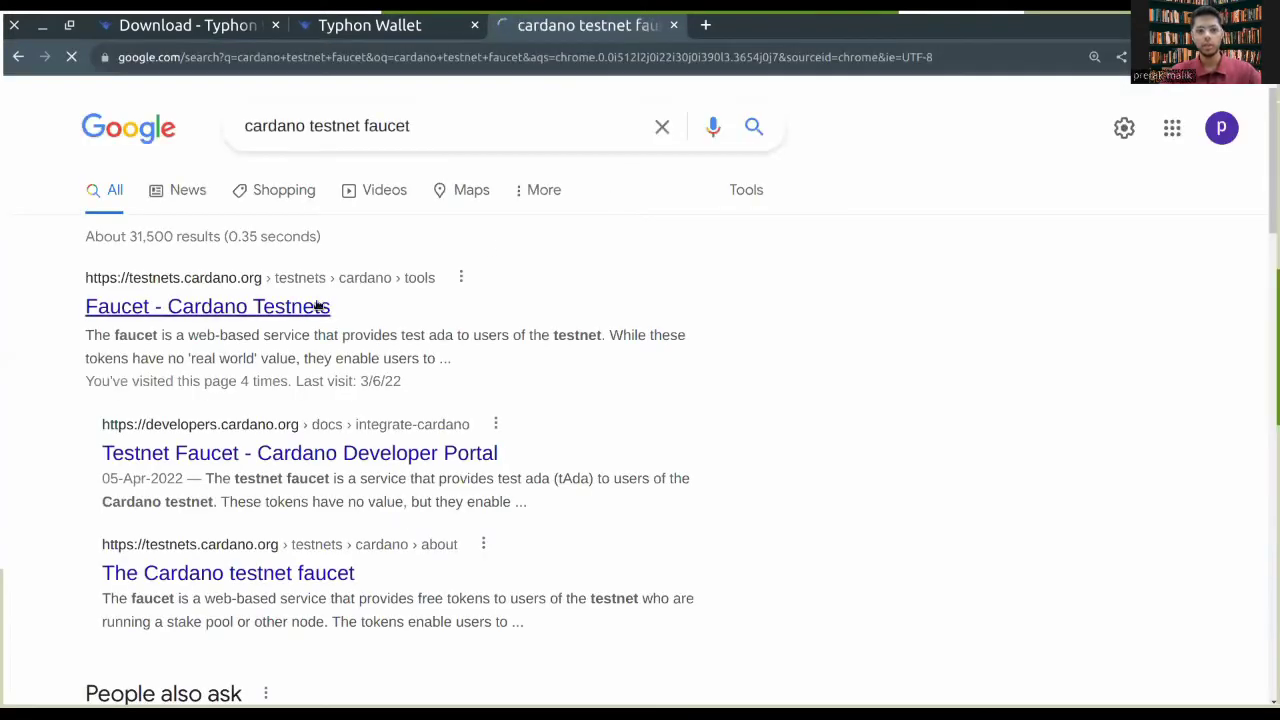
pyautogui.click(296, 317)
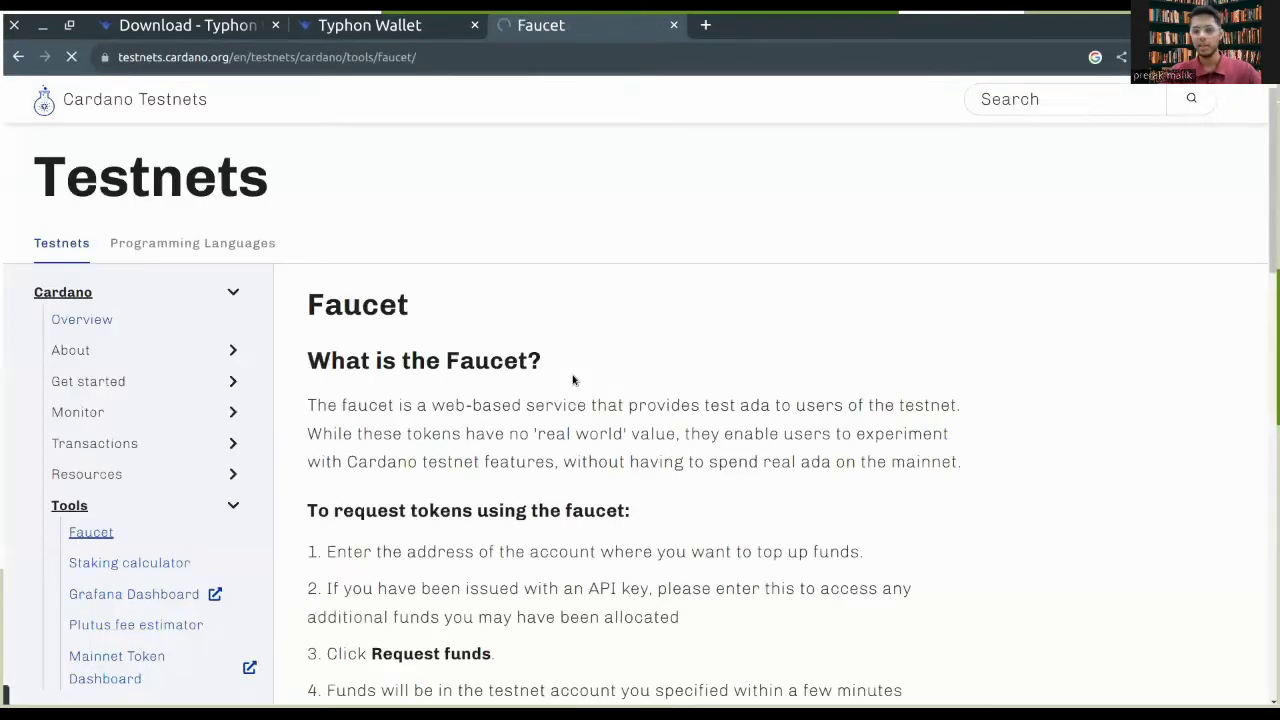
pyautogui.scroll(-10, 573, 378)
pyautogui.scroll(2, 573, 378)
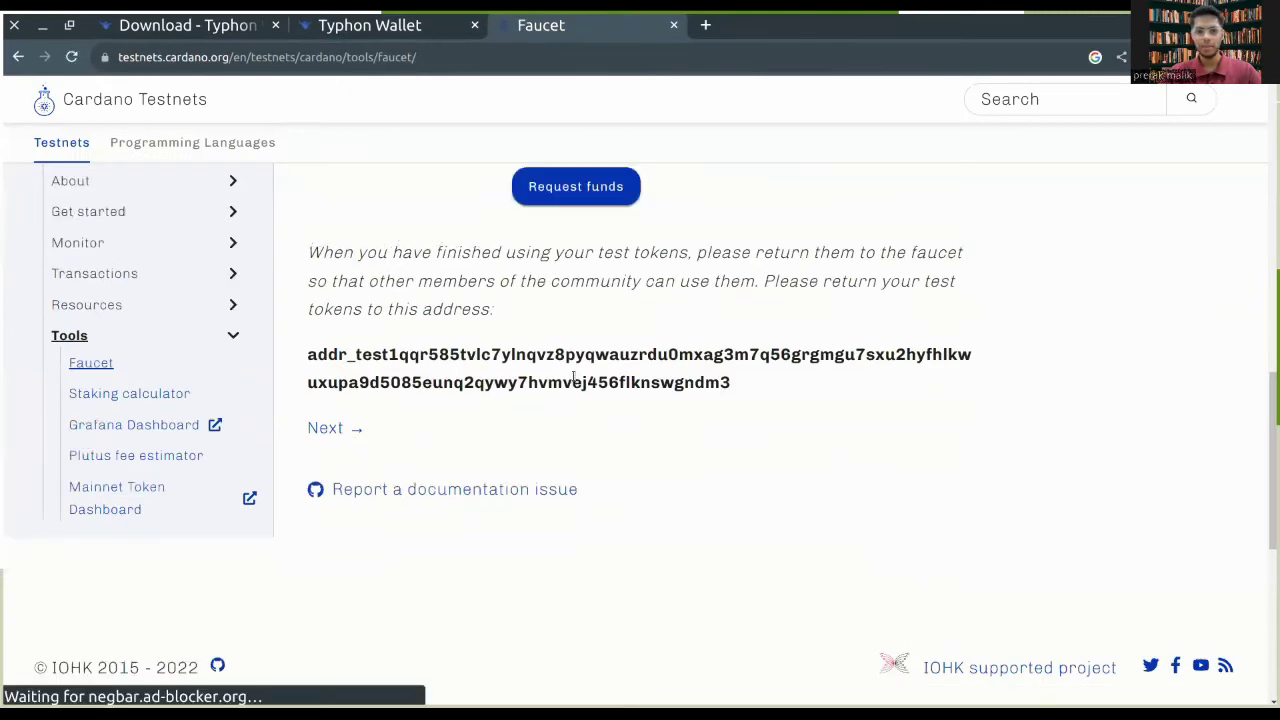
# Step: Pass the faucet's reCAPTCHA mountain-image challenge, focus the Address field, then return to Typhon Wallet
pyautogui.click(430, 337)
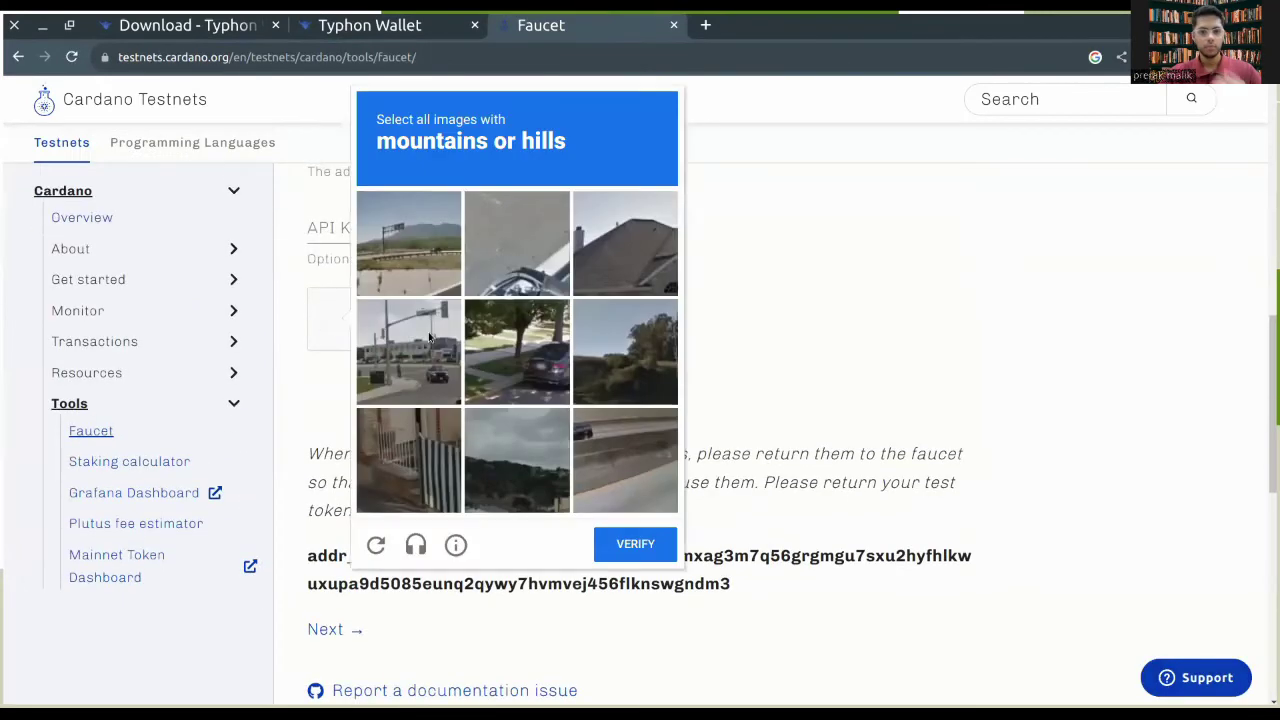
pyautogui.click(409, 243)
pyautogui.click(625, 351)
pyautogui.click(517, 460)
pyautogui.click(635, 543)
pyautogui.scroll(2, 492, 294)
pyautogui.click(394, 381)
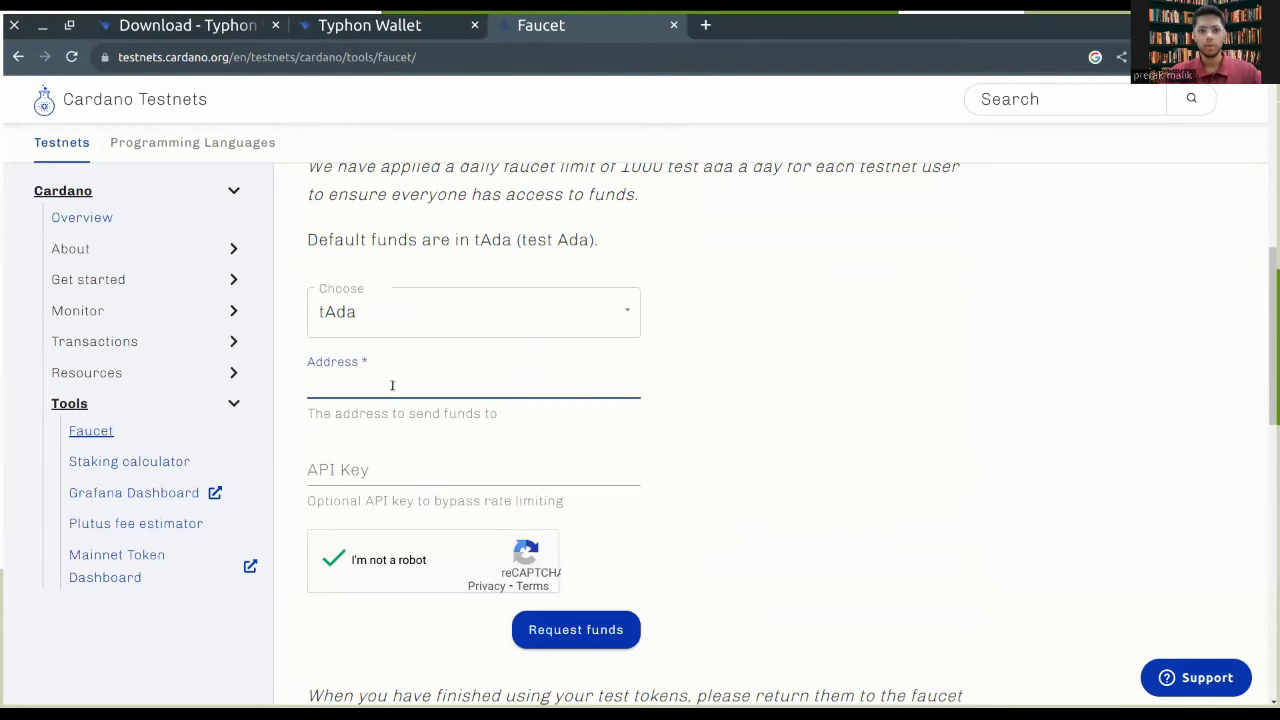
pyautogui.click(370, 25)
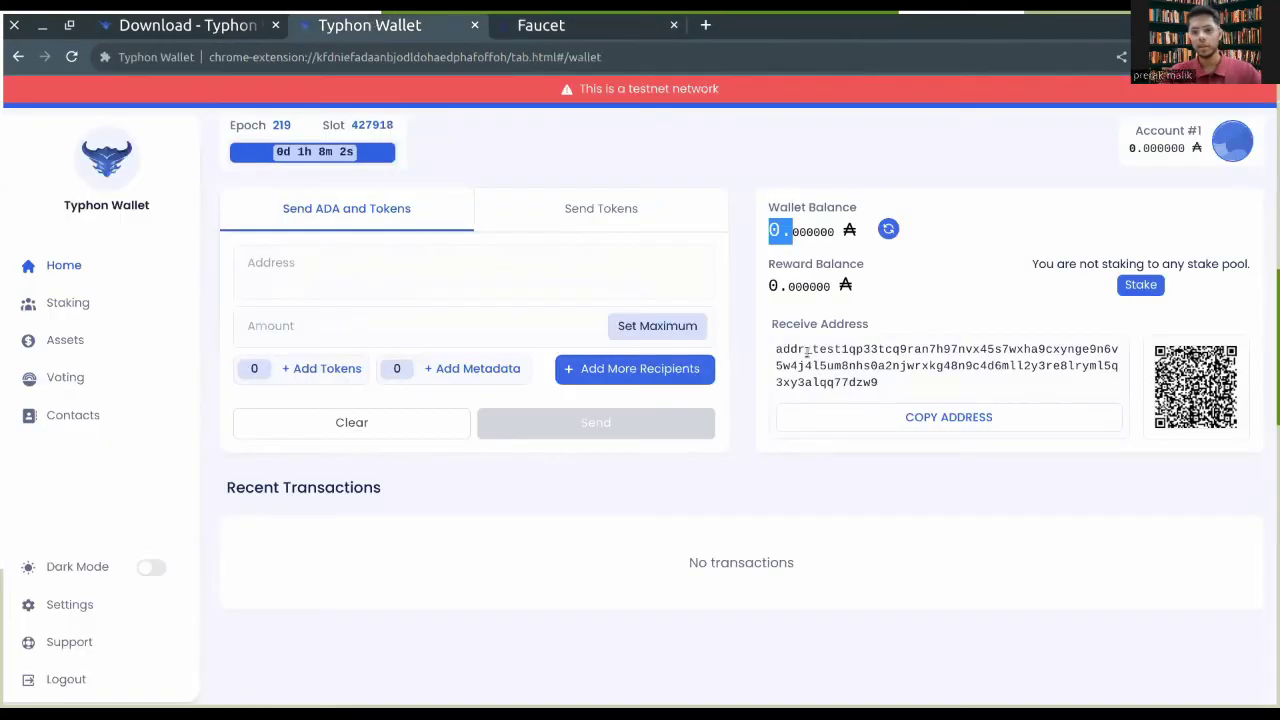
# Step: Copy the Typhon testnet receive address and go back to the faucet form
pyautogui.click(896, 423)
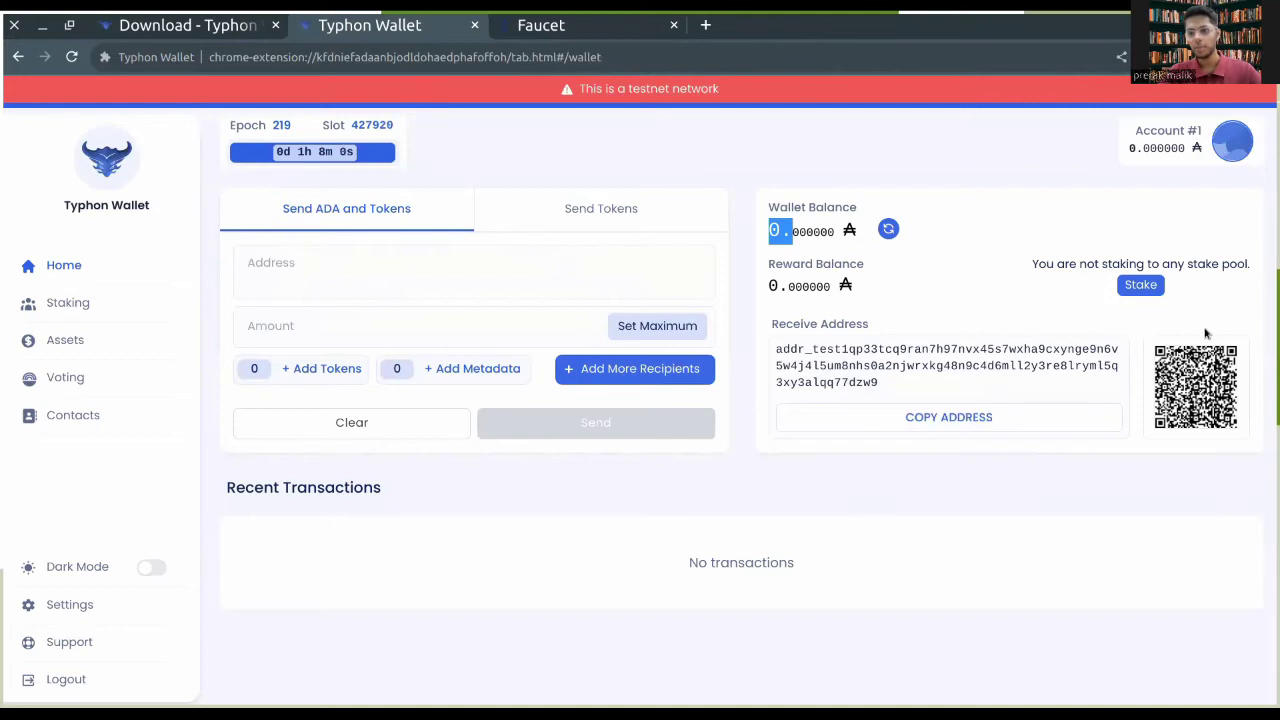
pyautogui.click(540, 38)
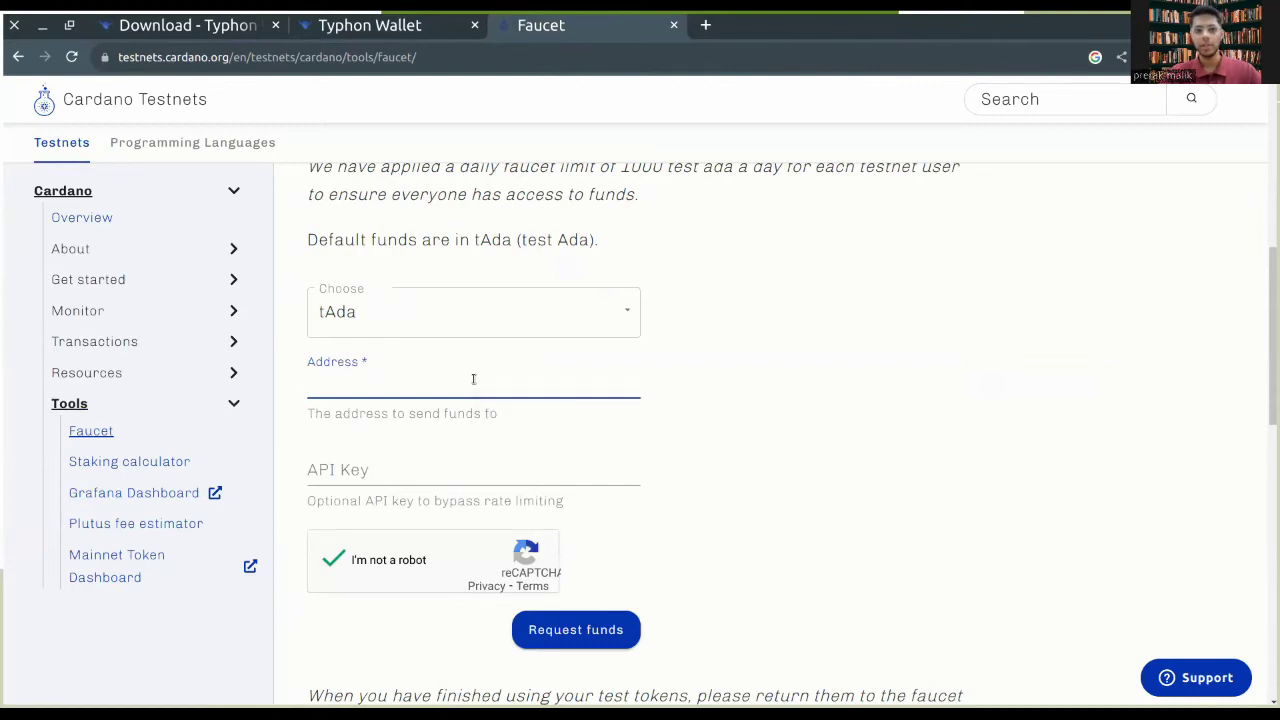
# Step: Paste the receive address into the faucet's Address field and request tAda funds
pyautogui.hotkey('ctrl', 'v')
pyautogui.scroll(-1, 473, 379)
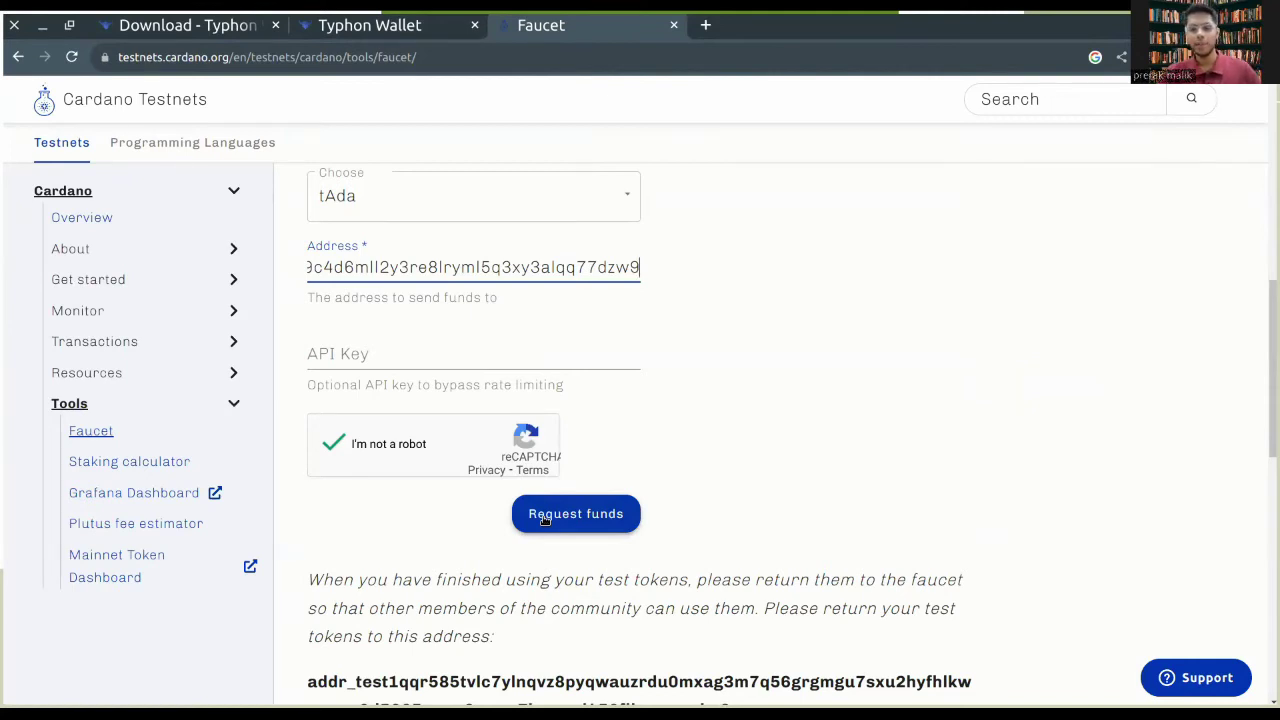
pyautogui.click(544, 519)
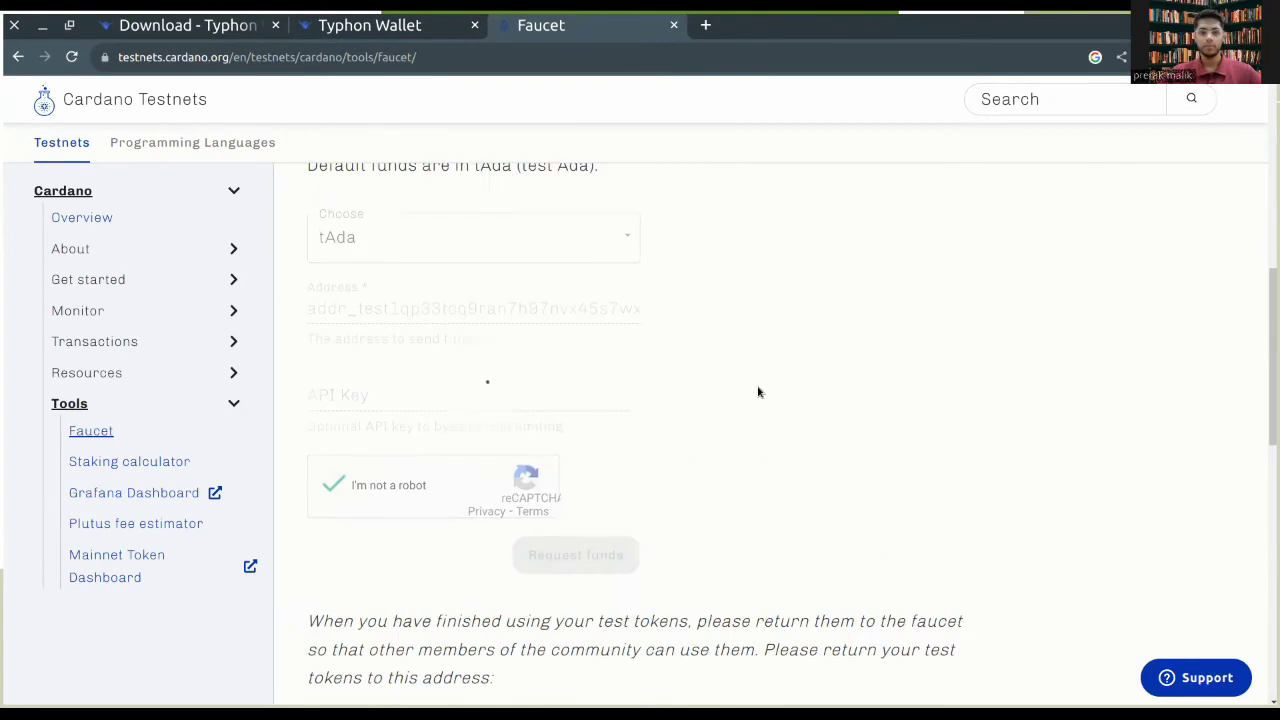
# Step: Open the faucet's incoming transaction in the block explorer and check it
pyautogui.click(370, 25)
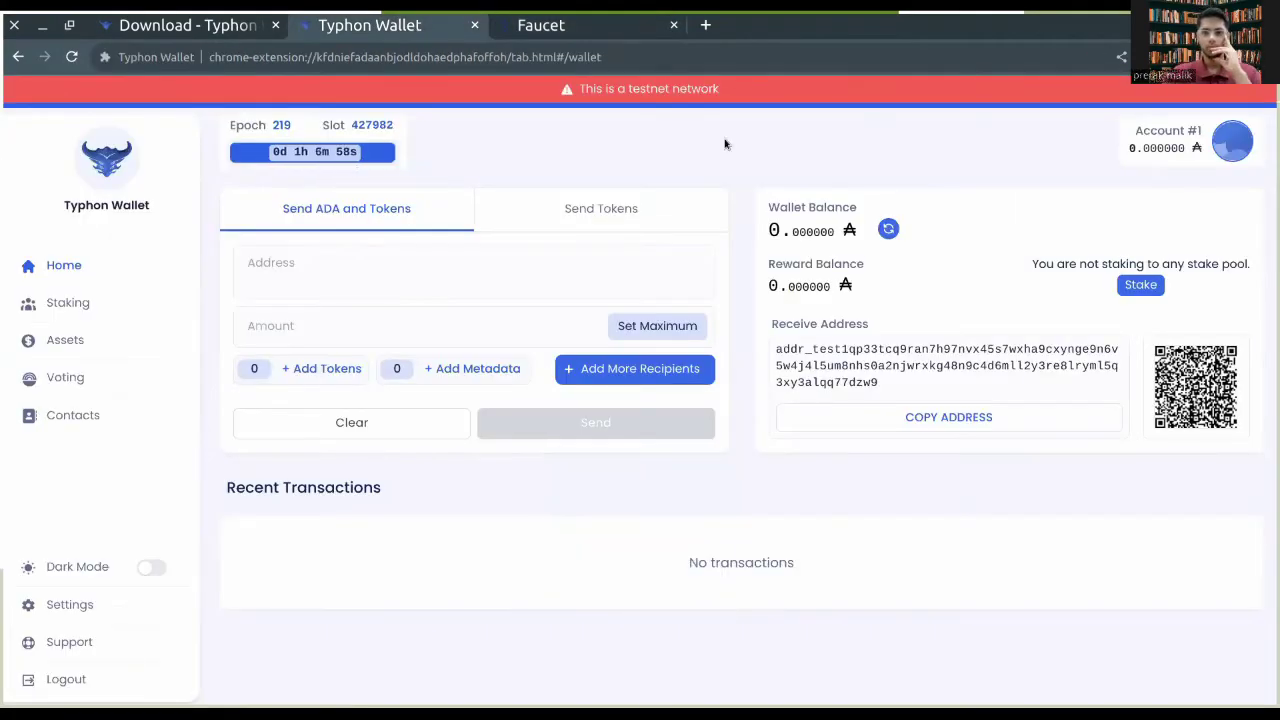
pyautogui.click(541, 25)
pyautogui.click(652, 288)
pyautogui.click(370, 25)
pyautogui.click(787, 25)
# Step: Back in Typhon, highlight the new 1,000 ADA balance, then clear the highlight
pyautogui.click(370, 25)
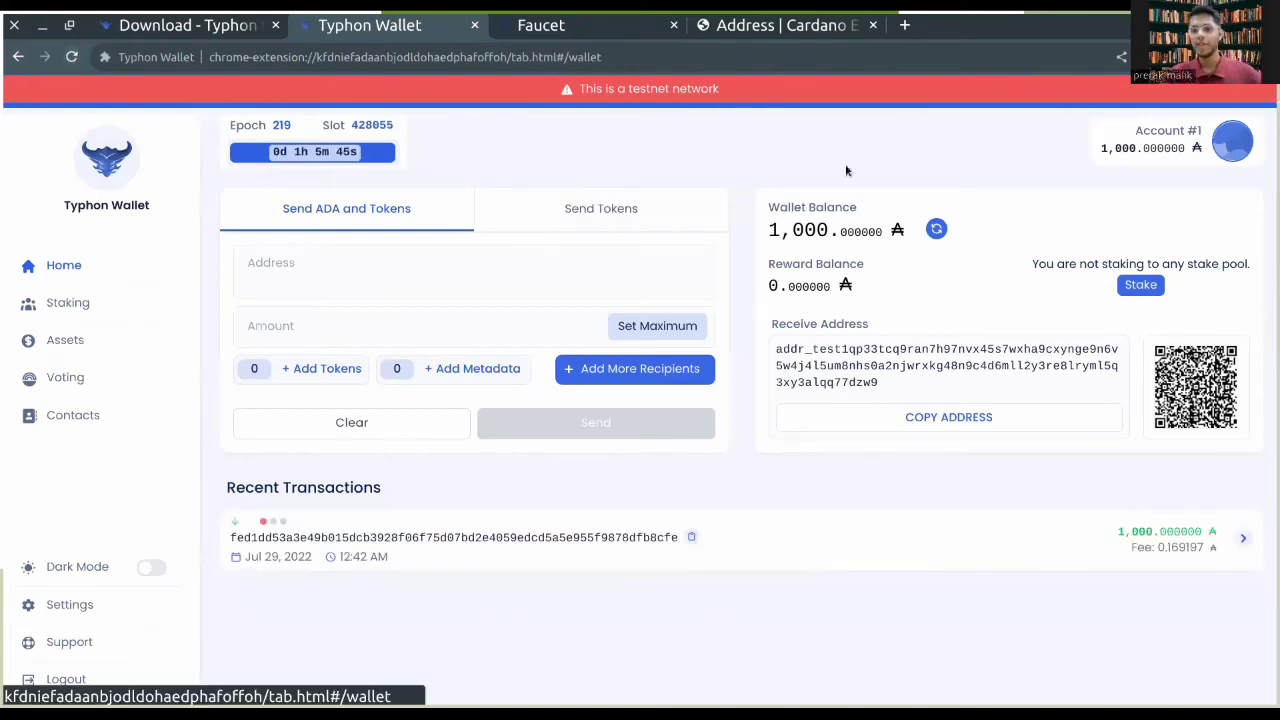
pyautogui.moveTo(769, 236); pyautogui.dragTo(889, 230)
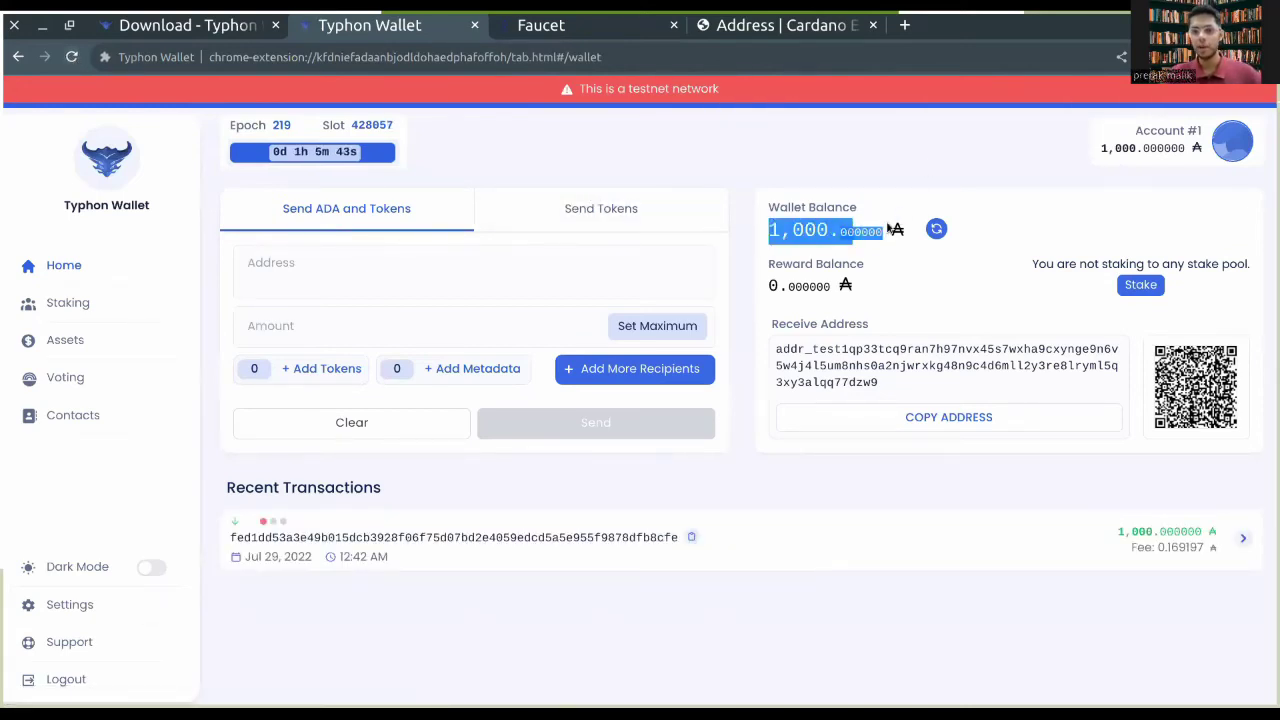
pyautogui.click(829, 192)
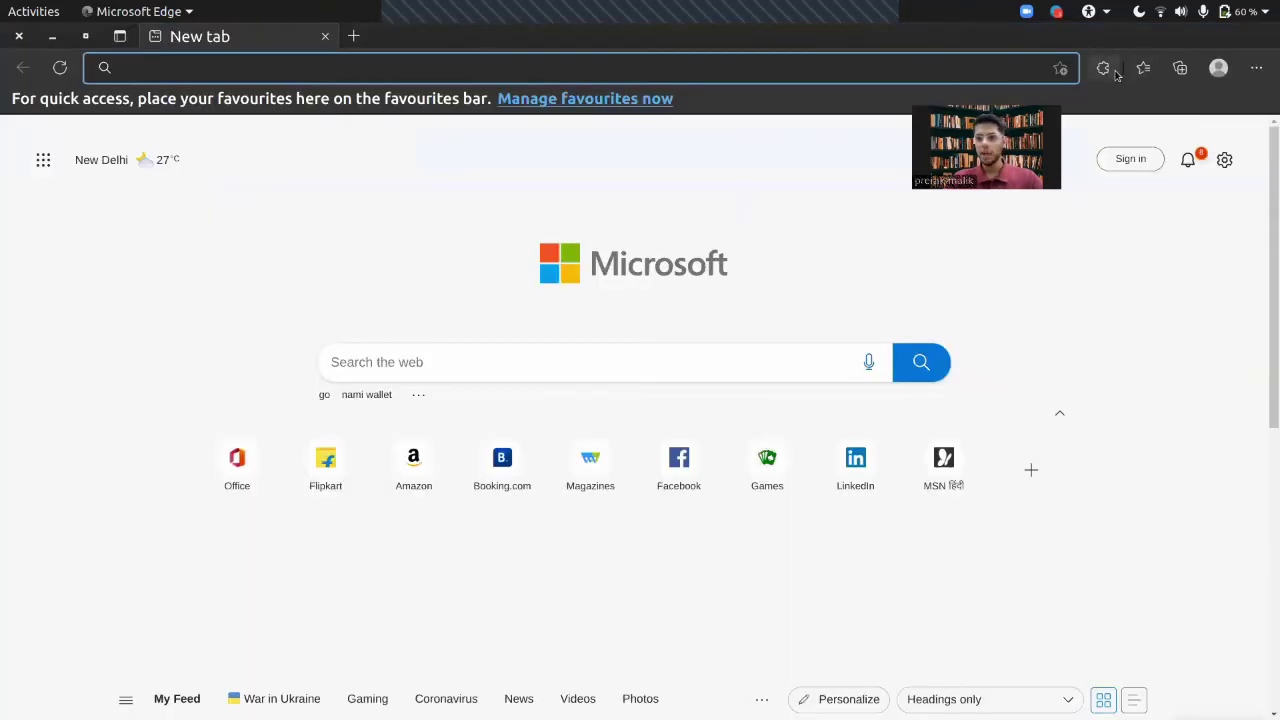
pyautogui.click(1110, 70)
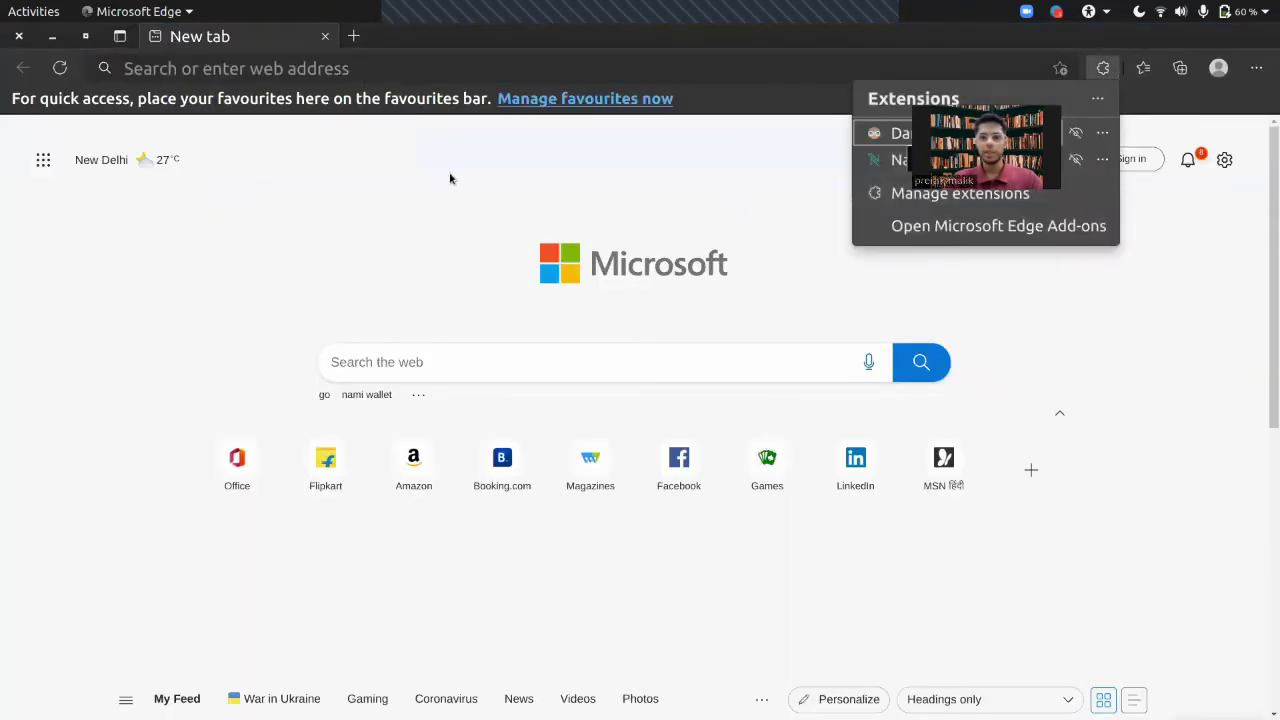
pyautogui.press('Escape')
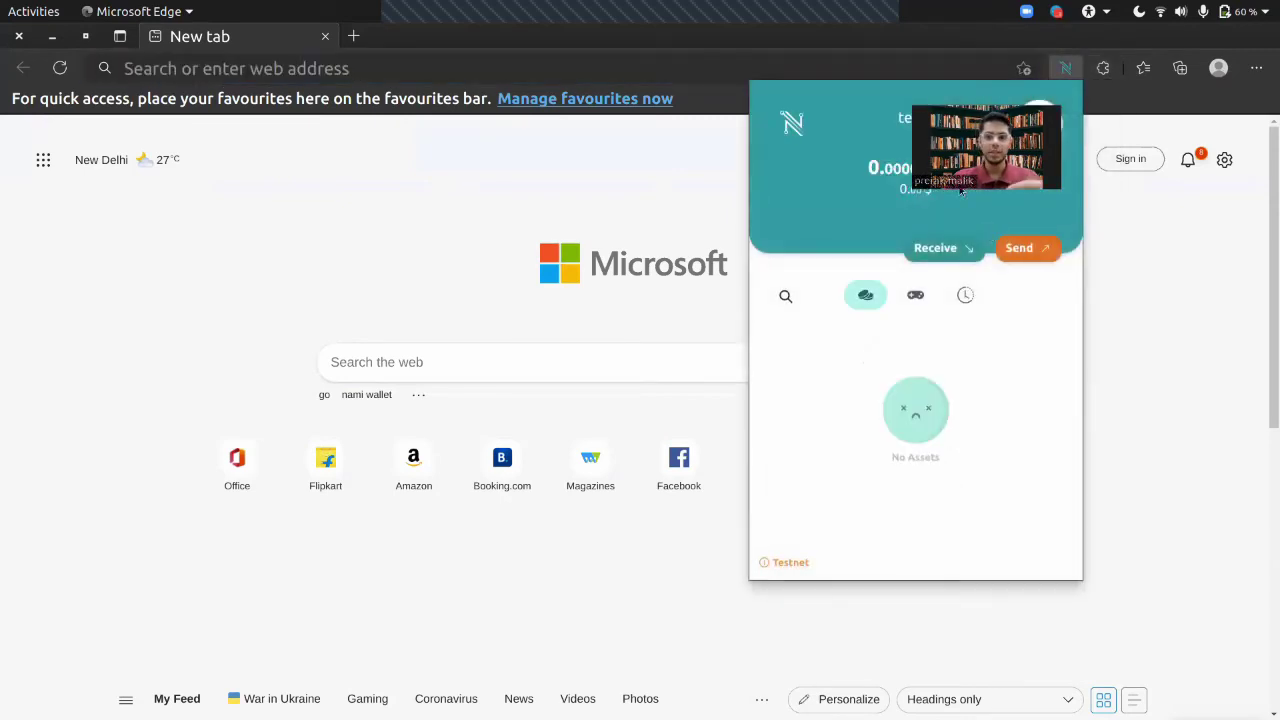
pyautogui.click(712, 215)
pyautogui.hotkey('alt', 'Tab')
pyautogui.hotkey('alt', 'Tab')
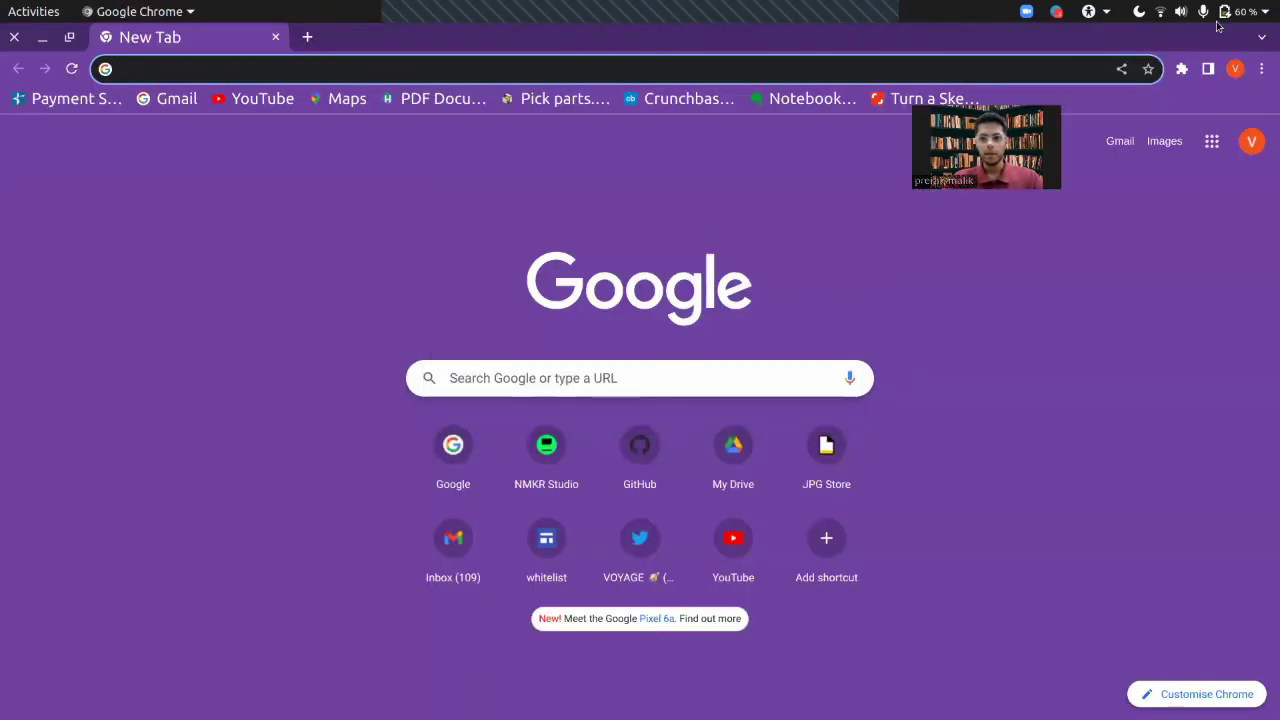
pyautogui.click(1181, 68)
pyautogui.click(1004, 316)
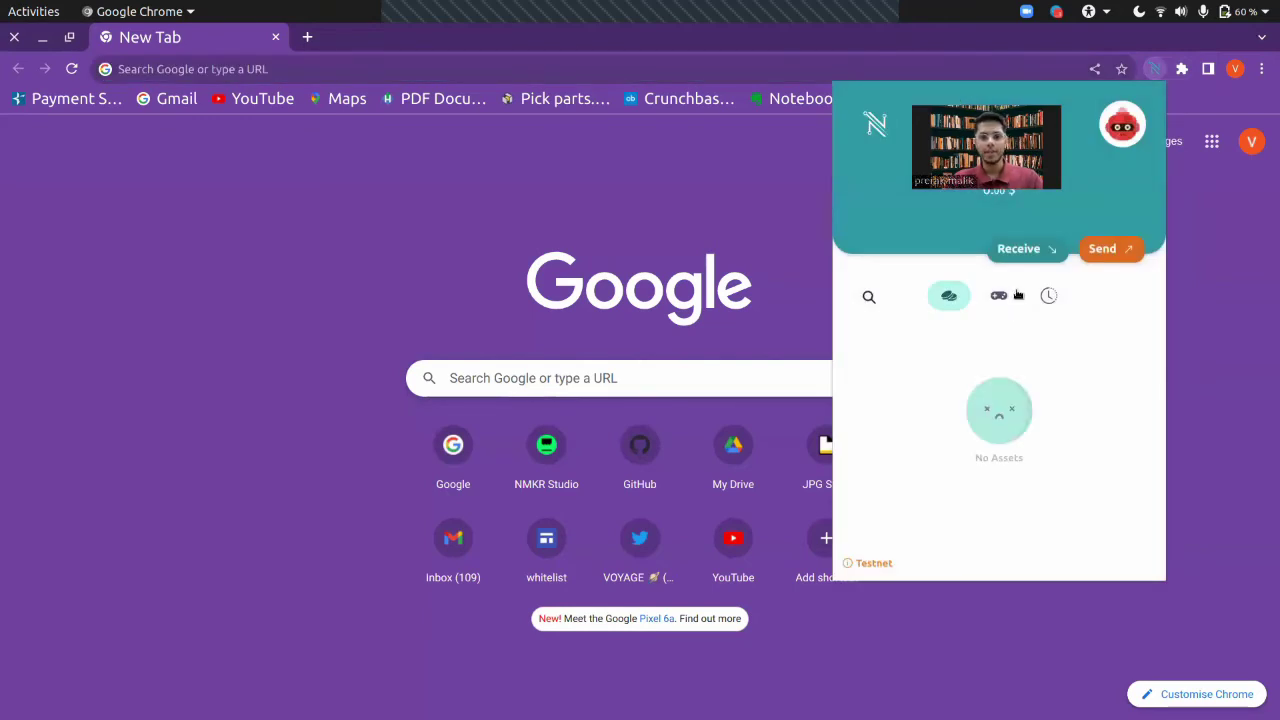
pyautogui.hotkey('alt', 'Tab')
pyautogui.hotkey('alt', 'Tab')
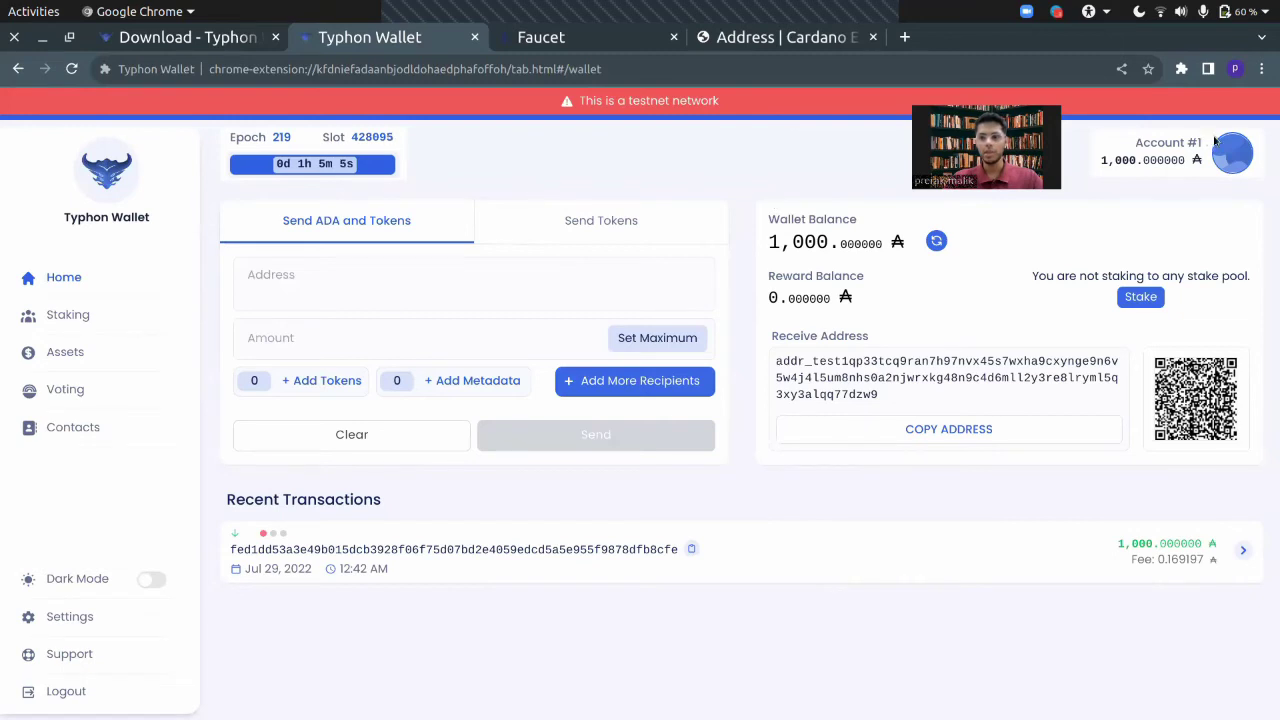
# Step: Copy the first Nami wallet's testnet receive address from the Chrome extension
pyautogui.hotkey('alt', 'Tab')
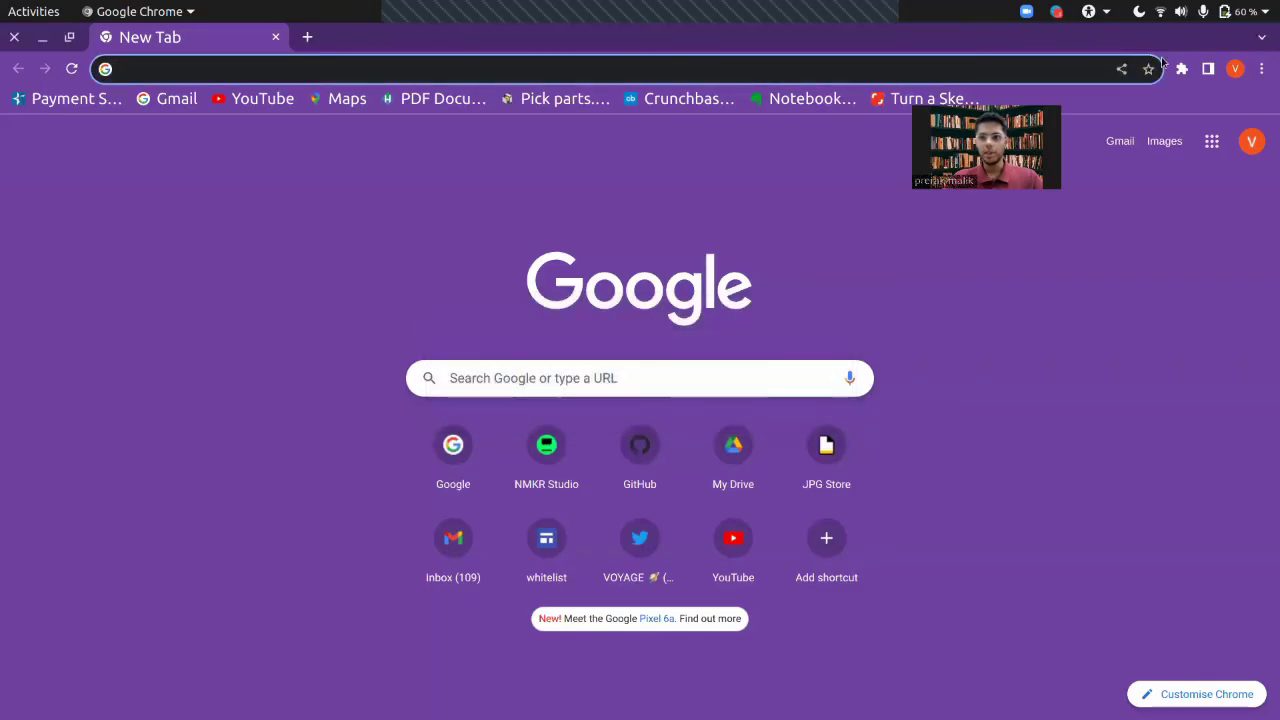
pyautogui.click(1182, 69)
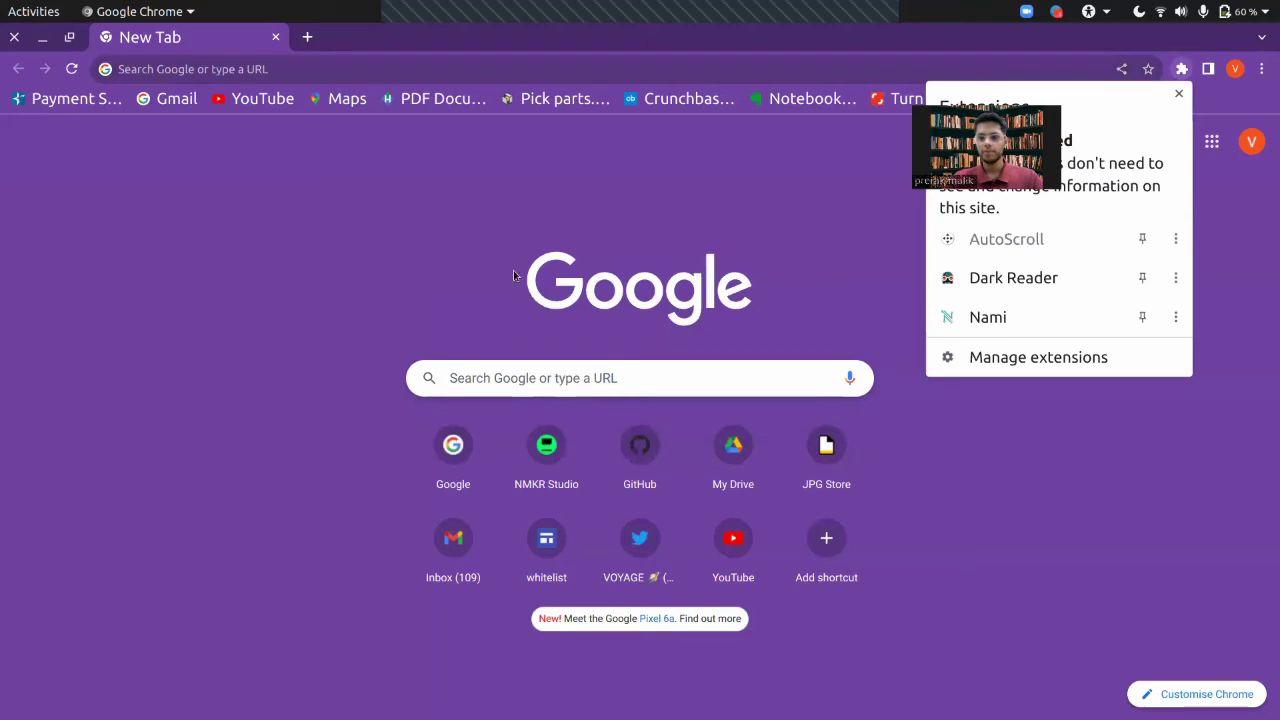
pyautogui.click(950, 316)
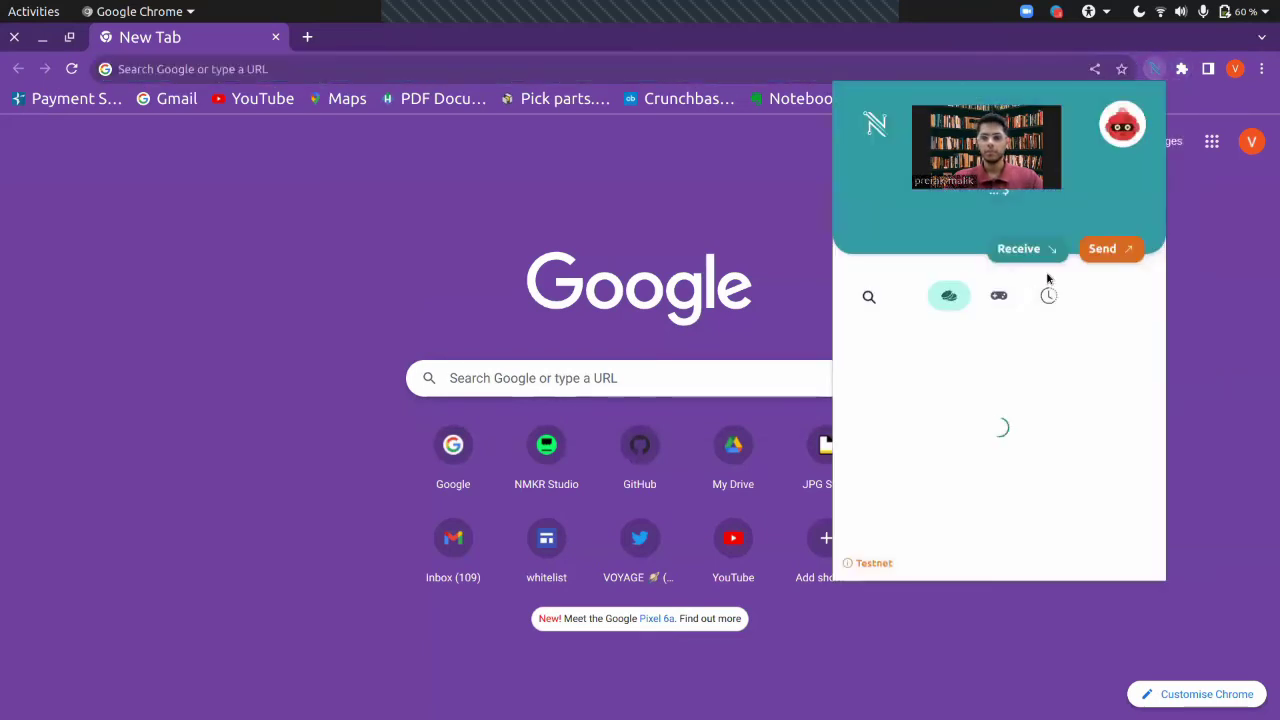
pyautogui.click(1040, 249)
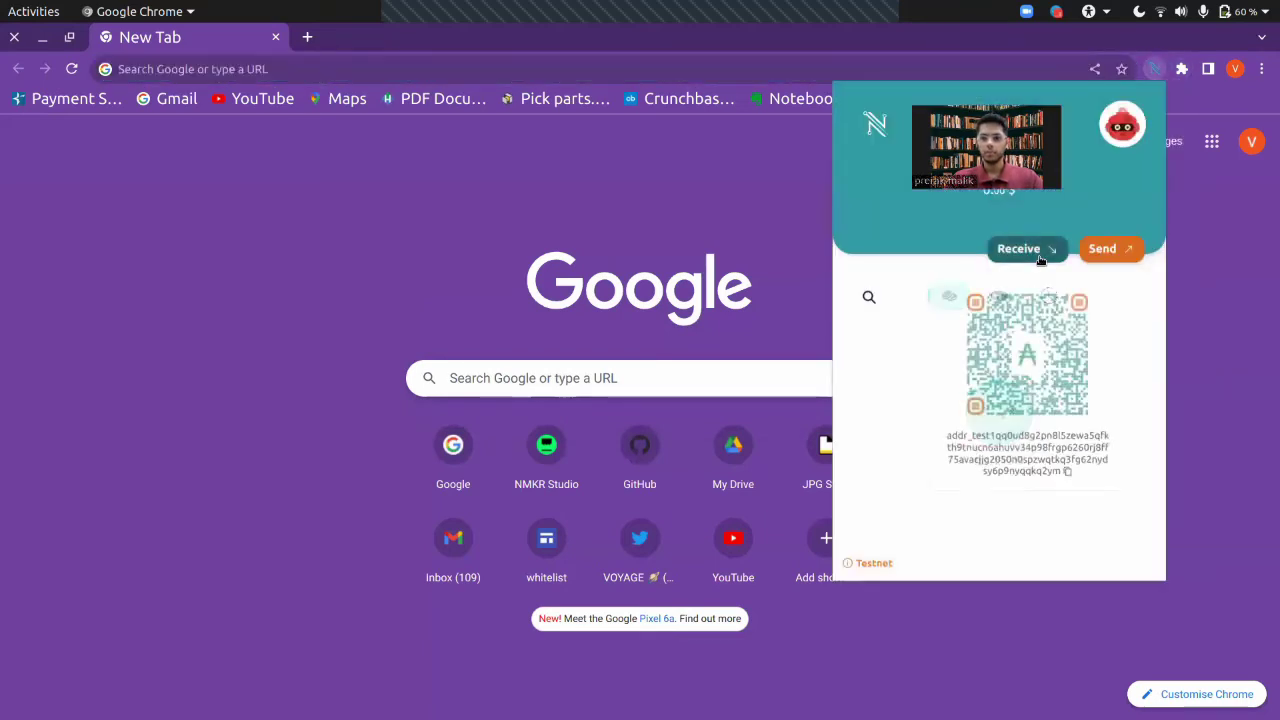
pyautogui.click(1068, 474)
# Step: Paste the Nami address into Typhon's recipient Address field and enter 10 as the amount
pyautogui.hotkey('alt', 'Tab')
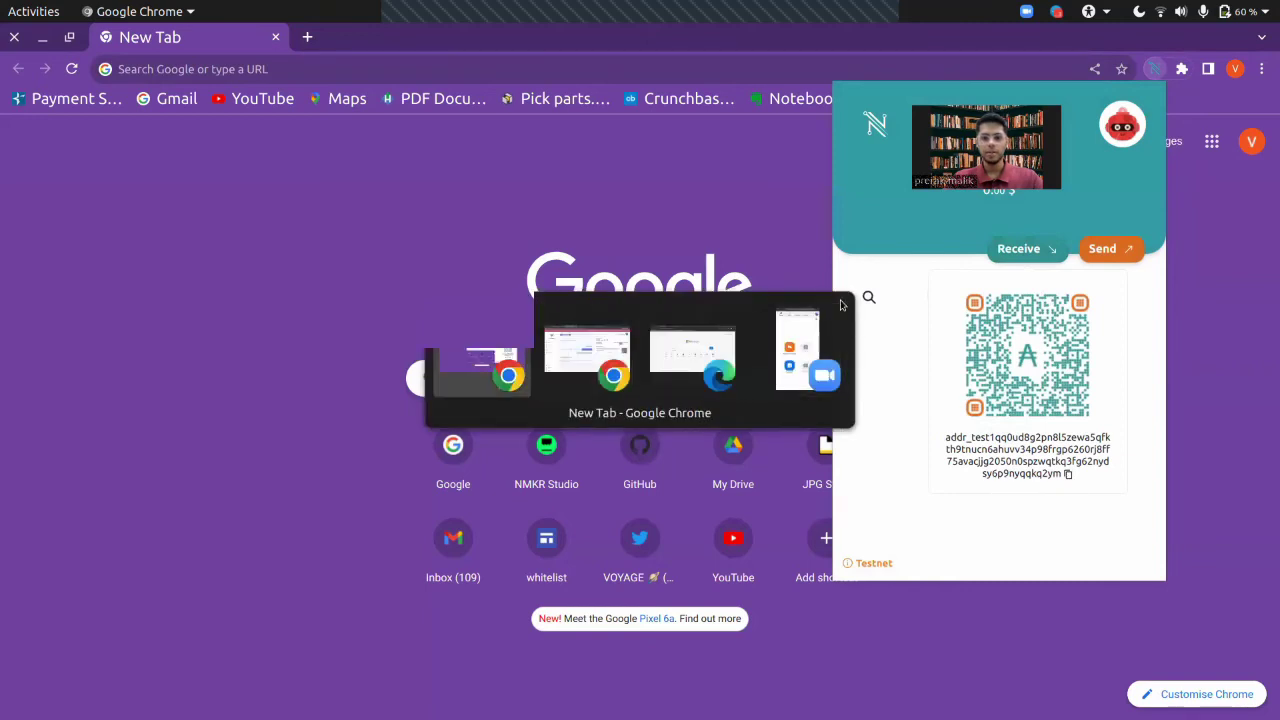
pyautogui.hotkey('alt', 'Tab')
pyautogui.hotkey('alt', 'Tab')
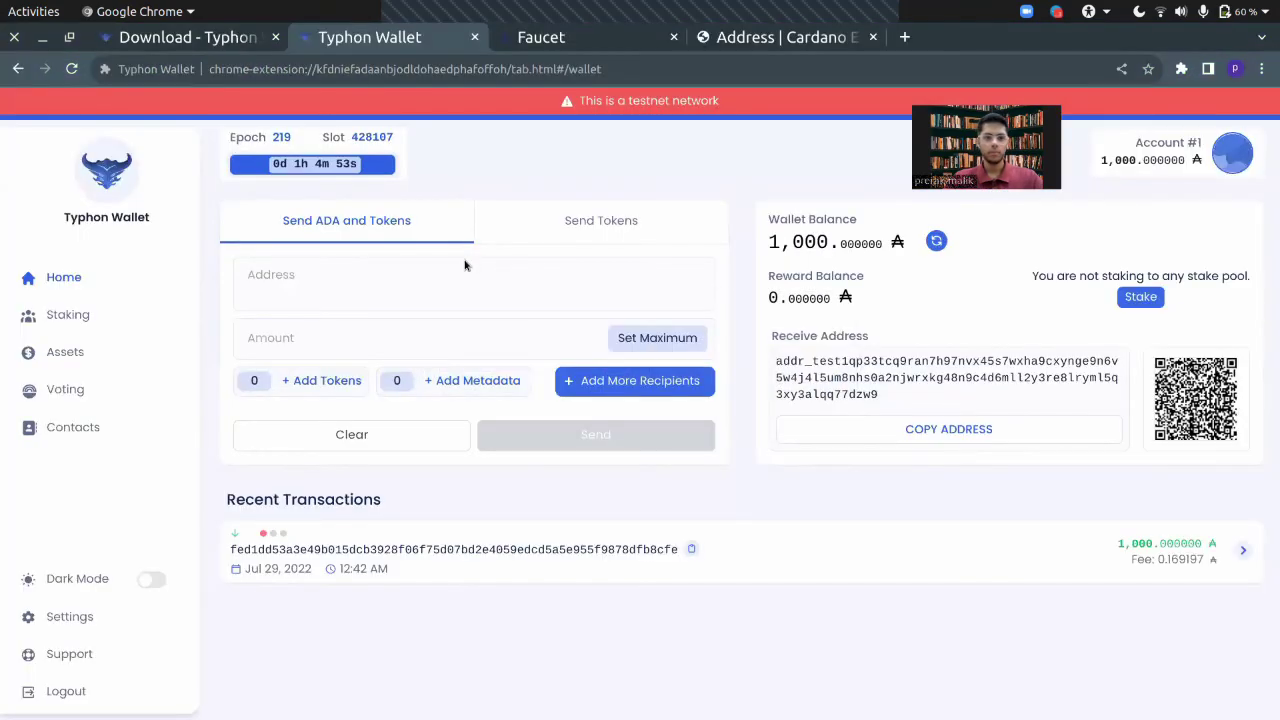
pyautogui.click(309, 278)
pyautogui.hotkey('ctrl', 'v')
pyautogui.click(380, 338)
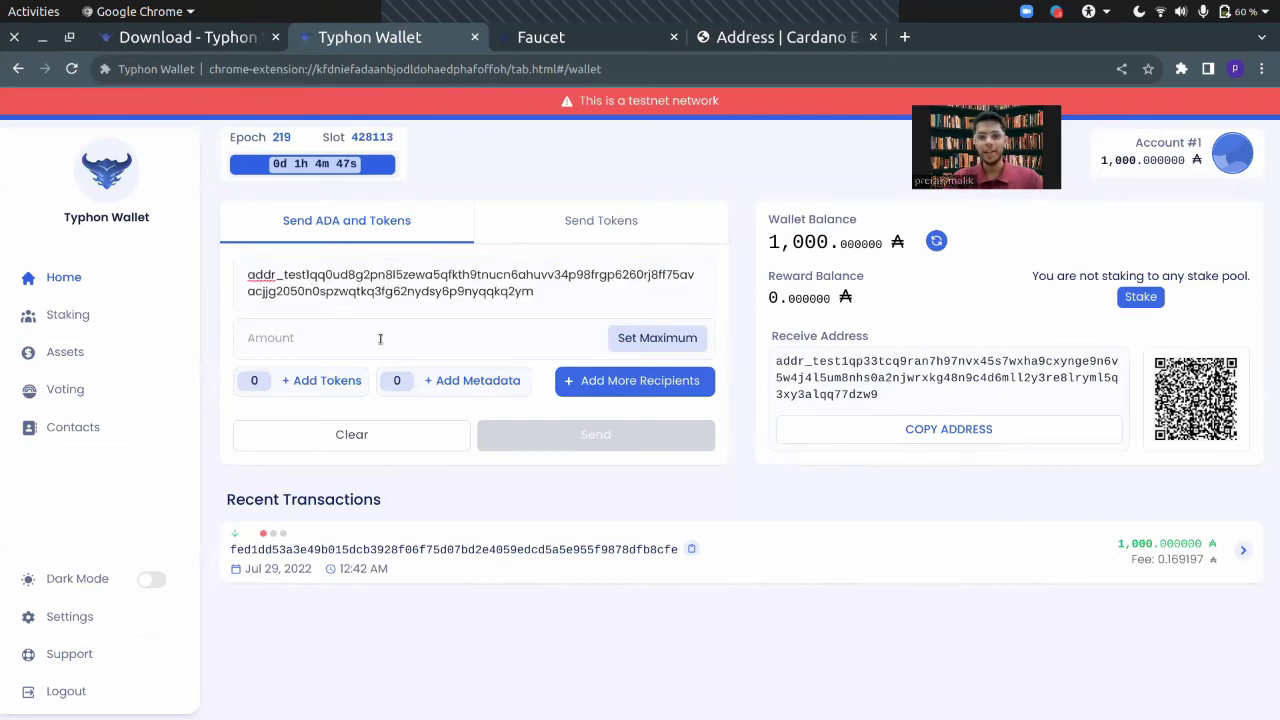
pyautogui.write('10')
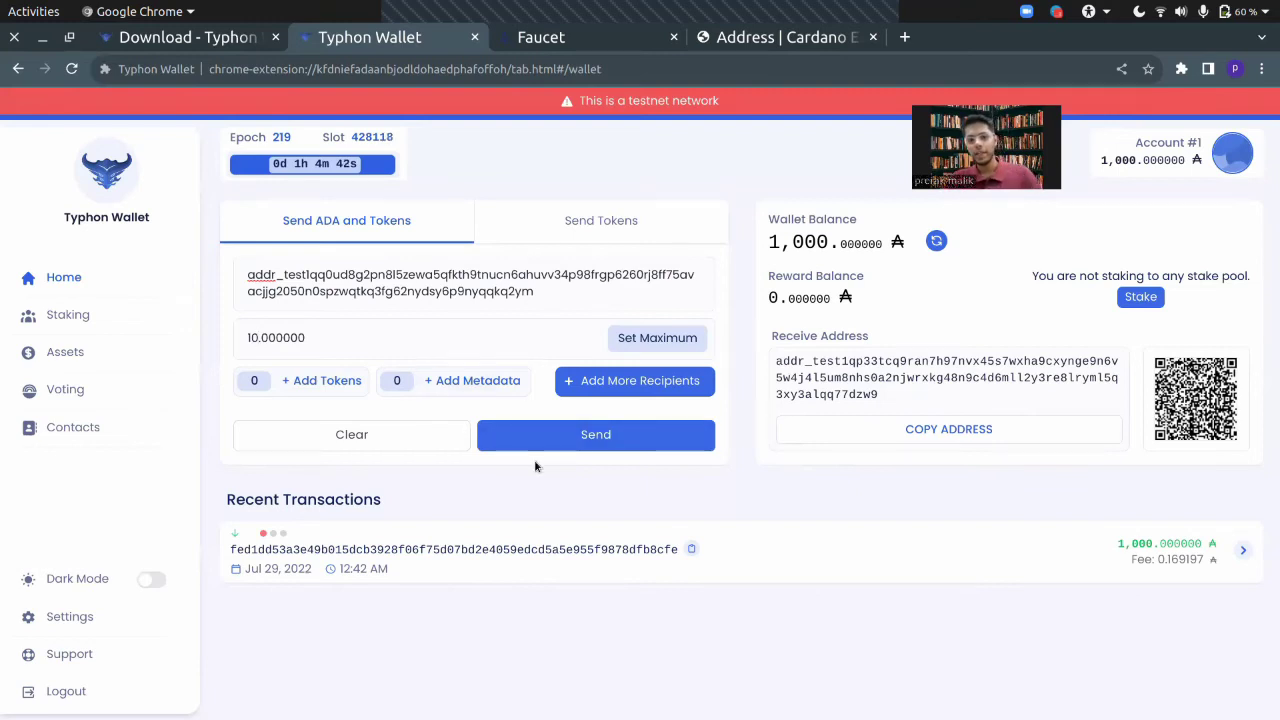
# Step: Switch to multi-recipient mode, add Recipient 2, and copy the second Nami wallet's address in Edge
pyautogui.click(646, 392)
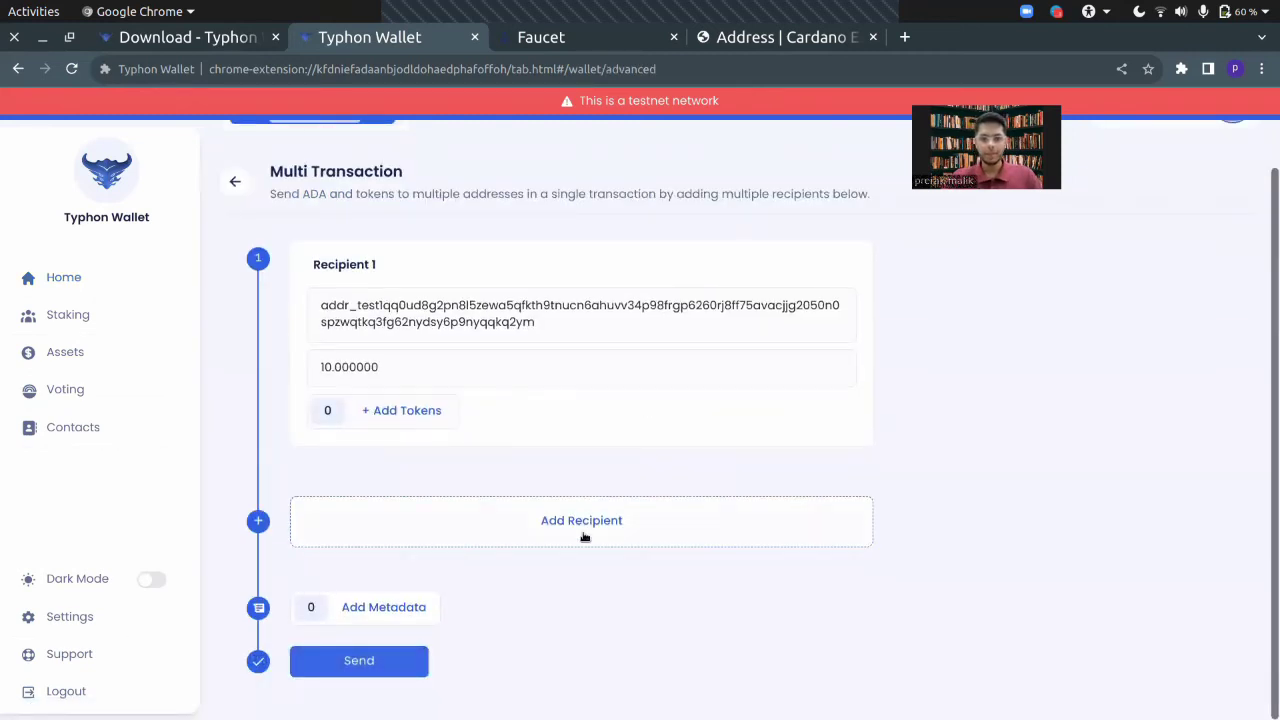
pyautogui.click(583, 535)
pyautogui.hotkey('alt', 'Tab')
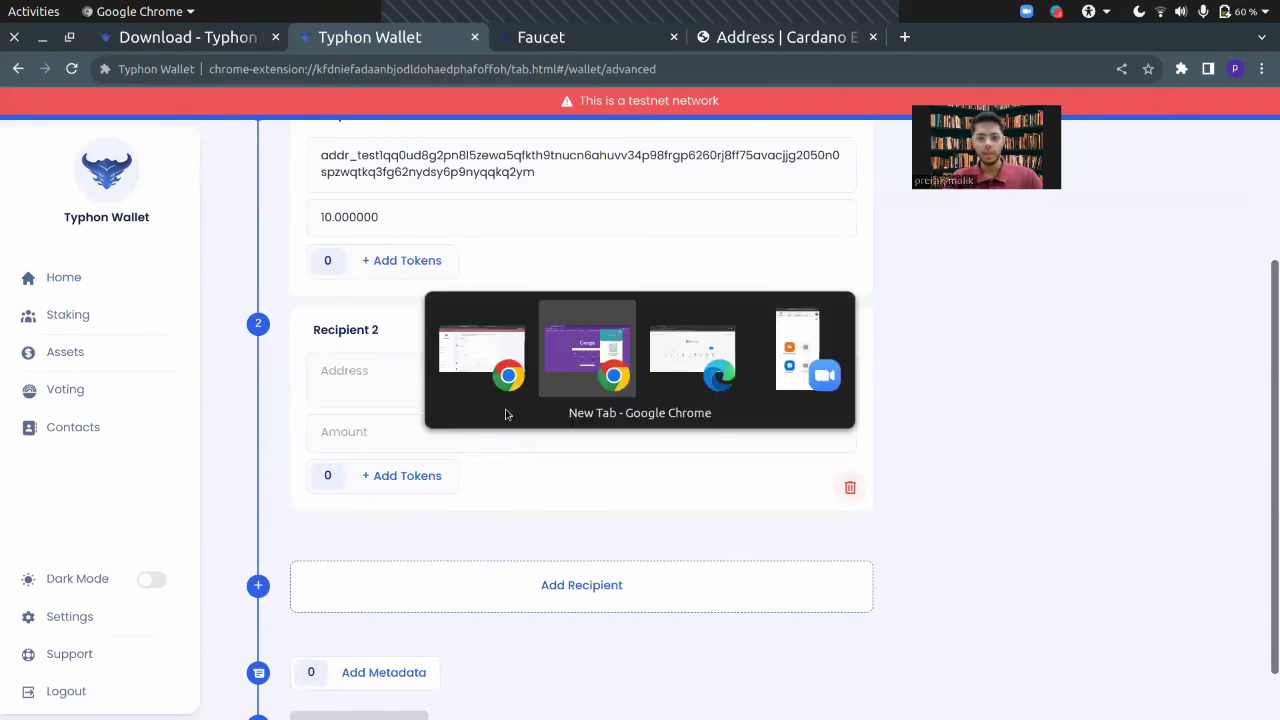
pyautogui.hotkey('alt', 'Tab')
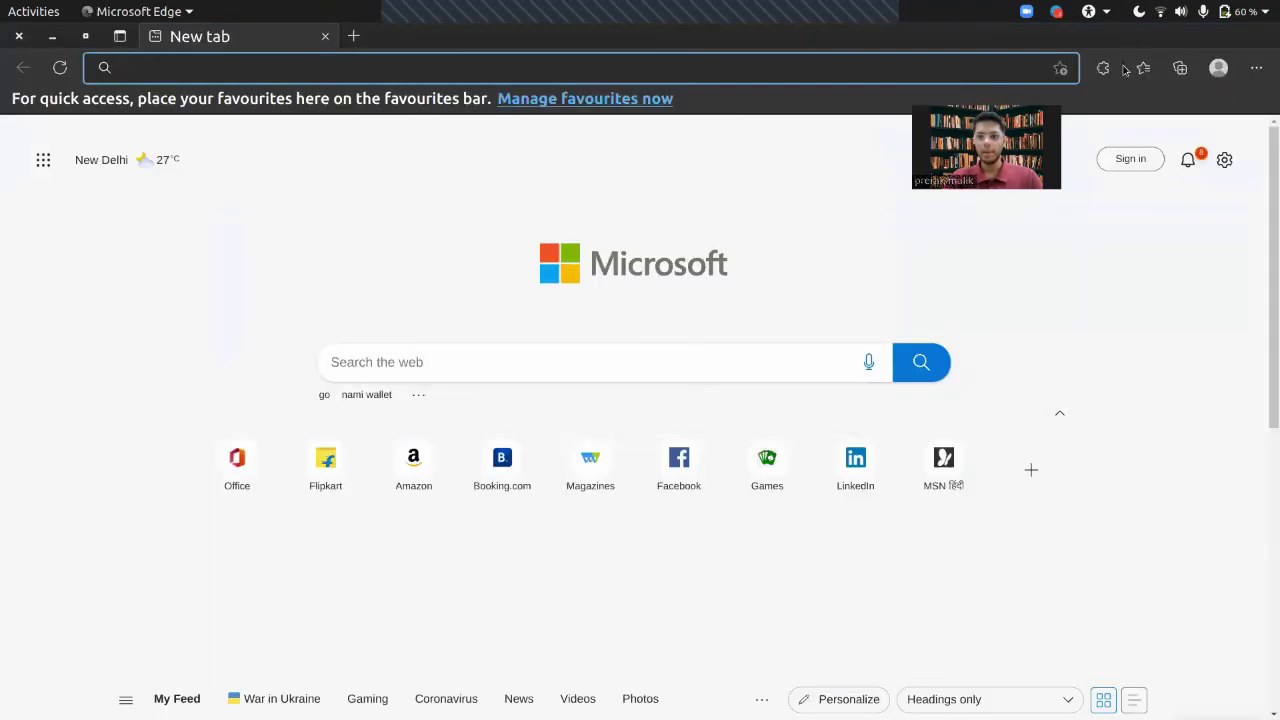
pyautogui.click(1106, 70)
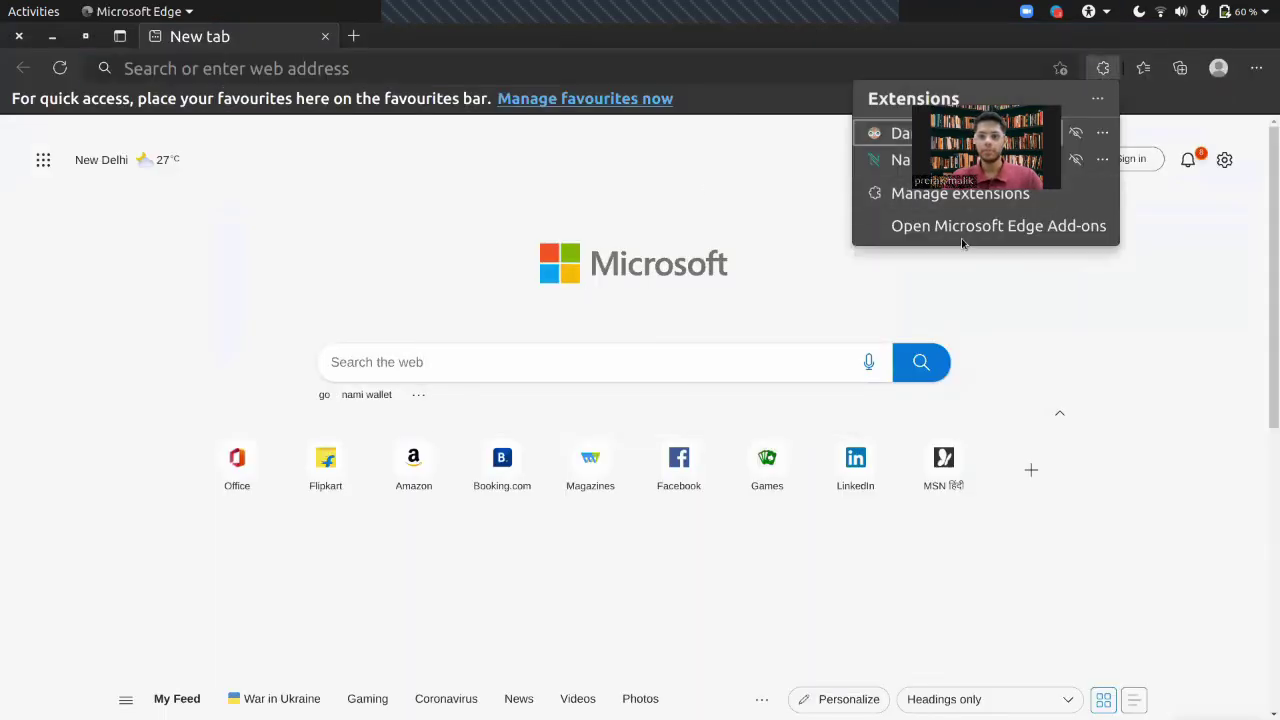
pyautogui.click(900, 160)
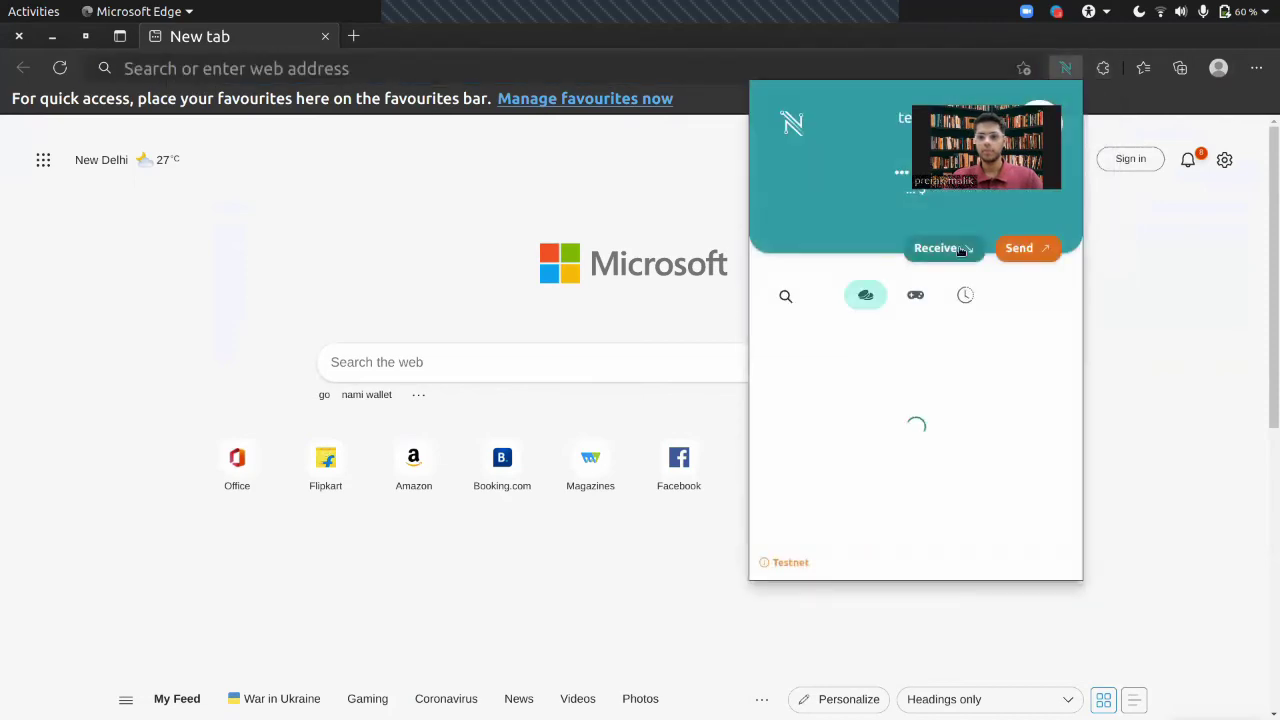
pyautogui.click(962, 250)
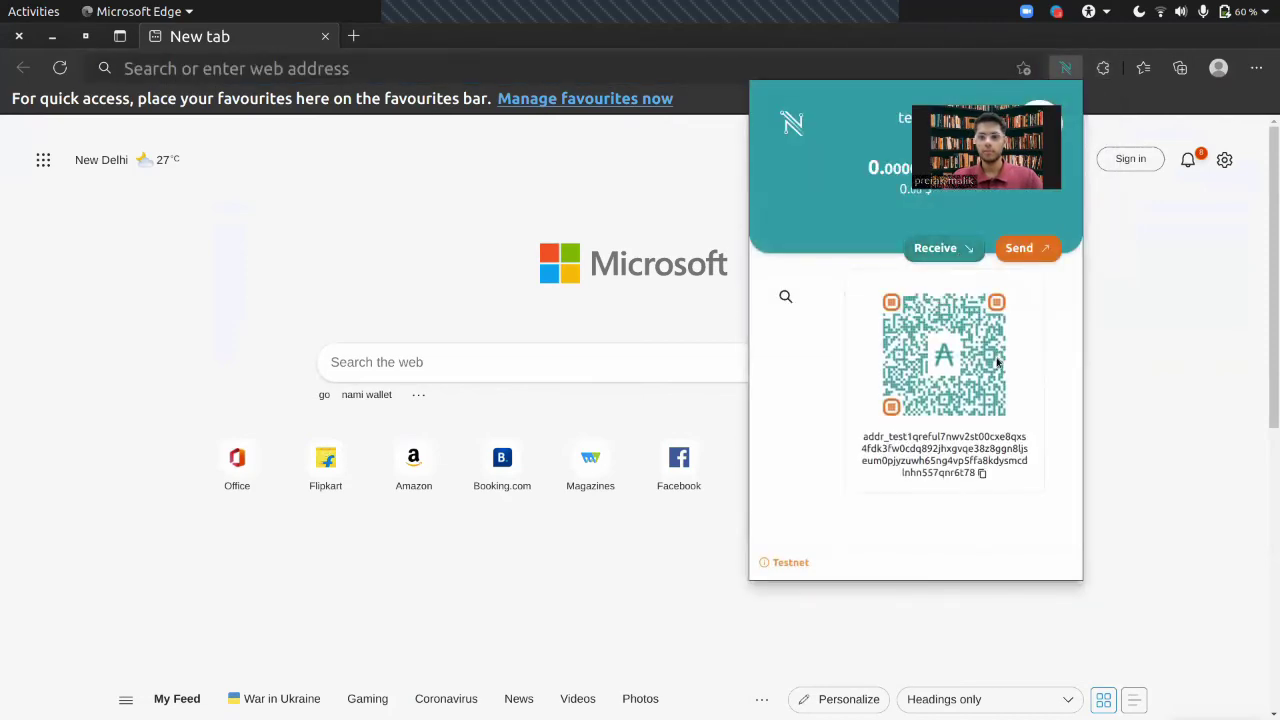
pyautogui.click(983, 475)
# Step: Paste the second Nami address into Recipient 2's Address field in Typhon
pyautogui.hotkey('alt', 'Tab')
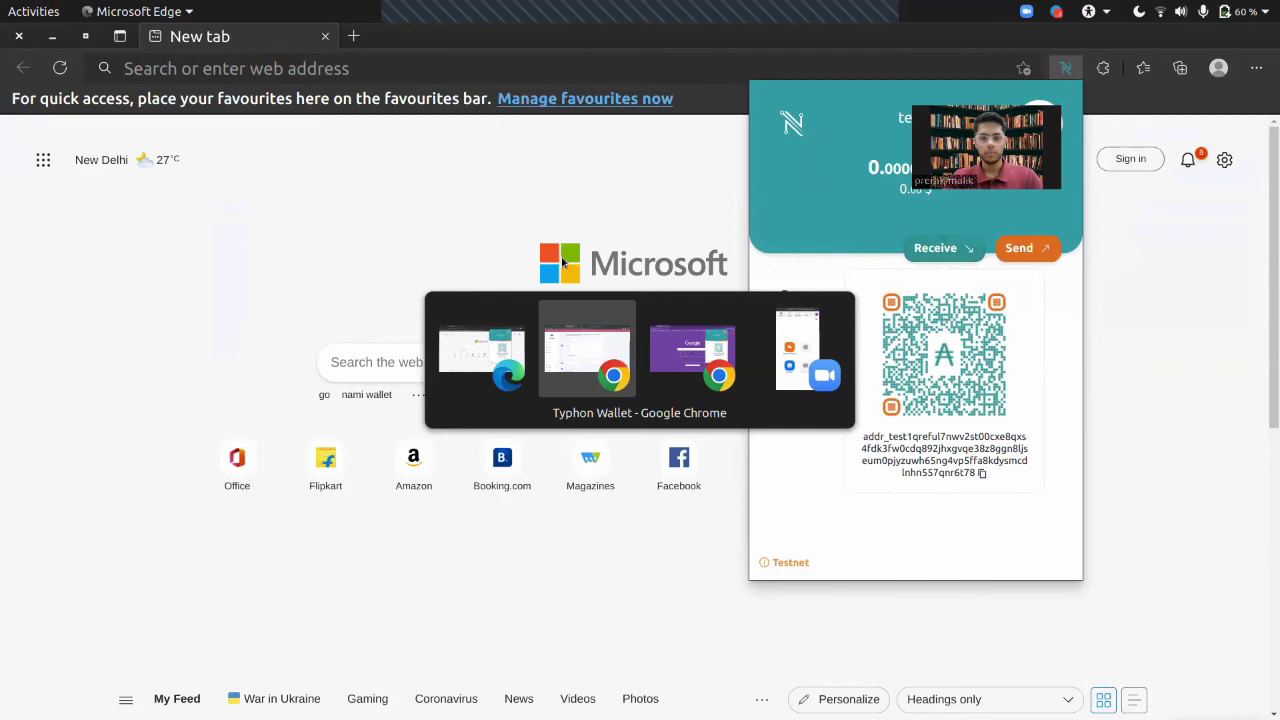
pyautogui.hotkey('alt', 'Tab')
pyautogui.hotkey('alt', 'Tab')
pyautogui.hotkey('alt', 'Tab')
pyautogui.hotkey('alt', 'Tab')
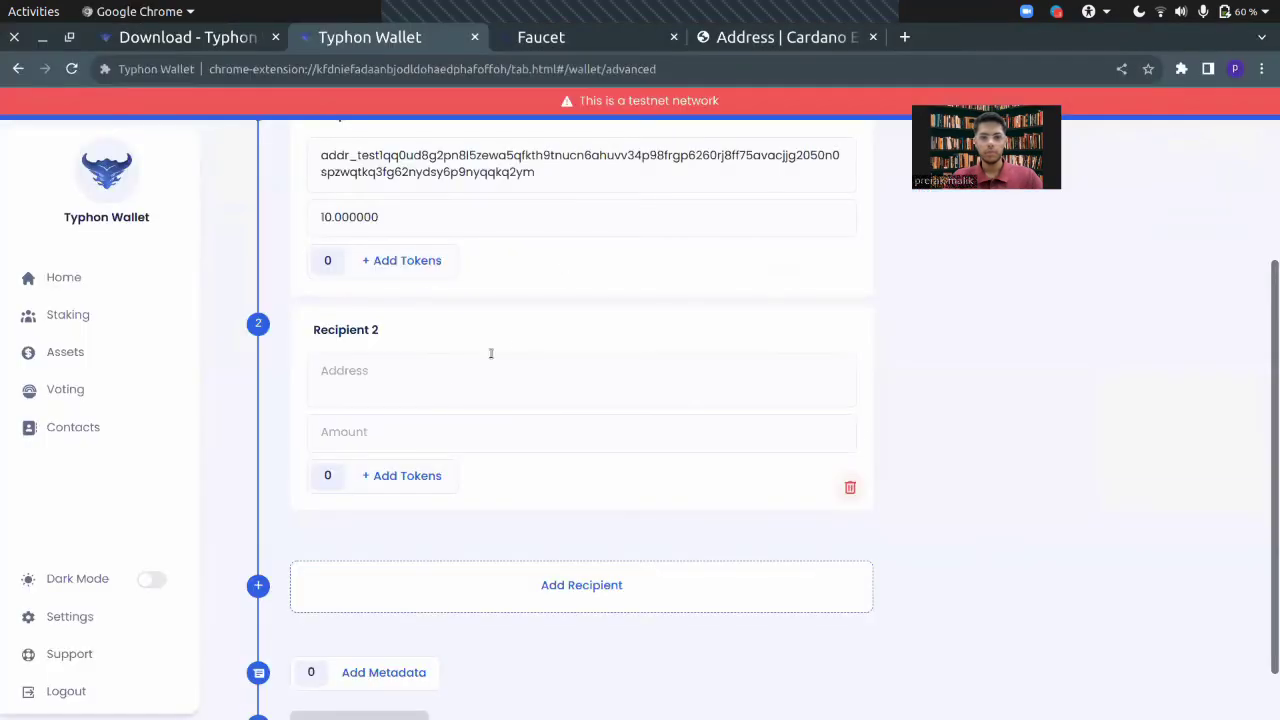
pyautogui.click(444, 376)
pyautogui.hotkey('ctrl', 'v')
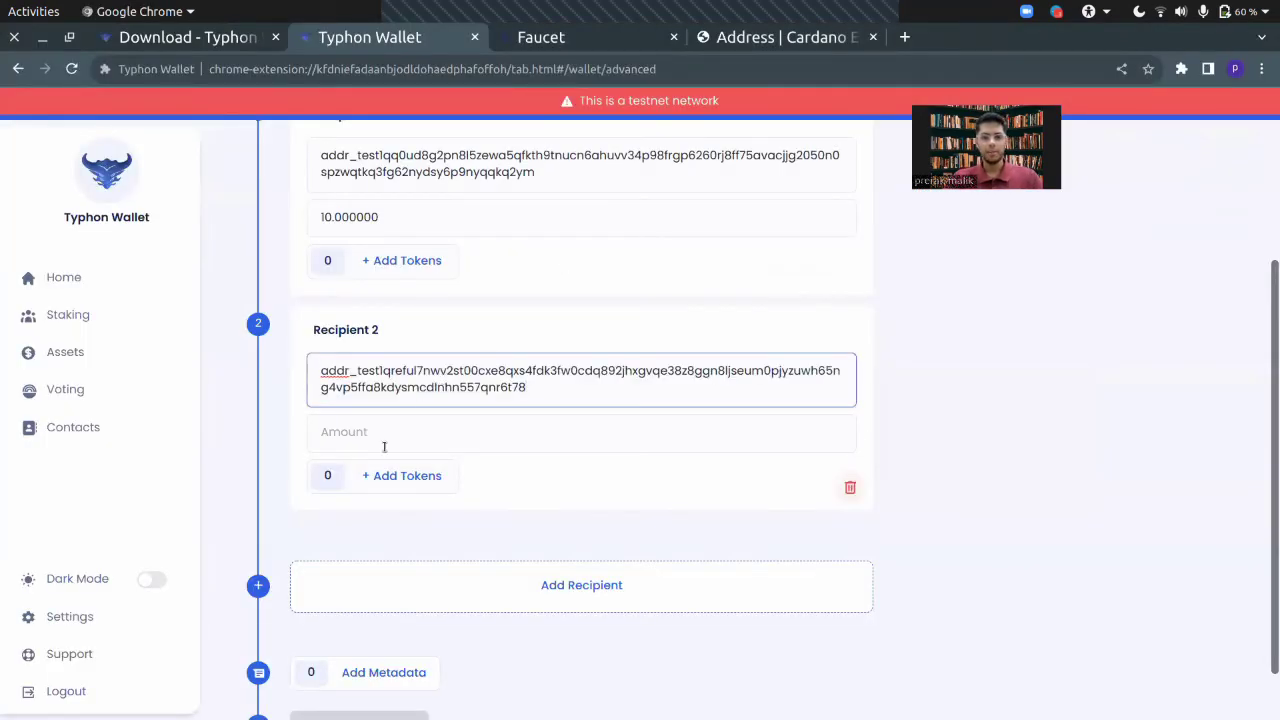
pyautogui.click(415, 424)
# Step: Enter Recipient 2's 10 ADA amount and review the 20.171001 ADA total with 0.171001 fee
pyautogui.write('100000000')
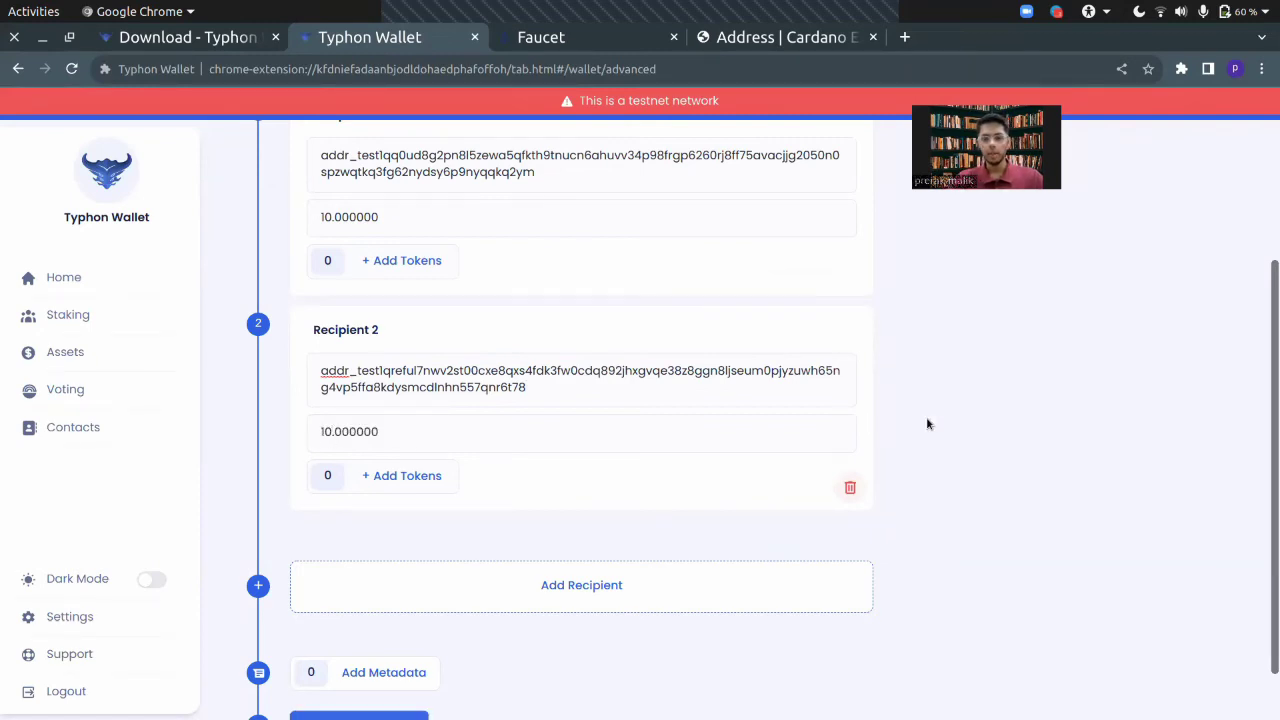
pyautogui.scroll(3, 927, 424)
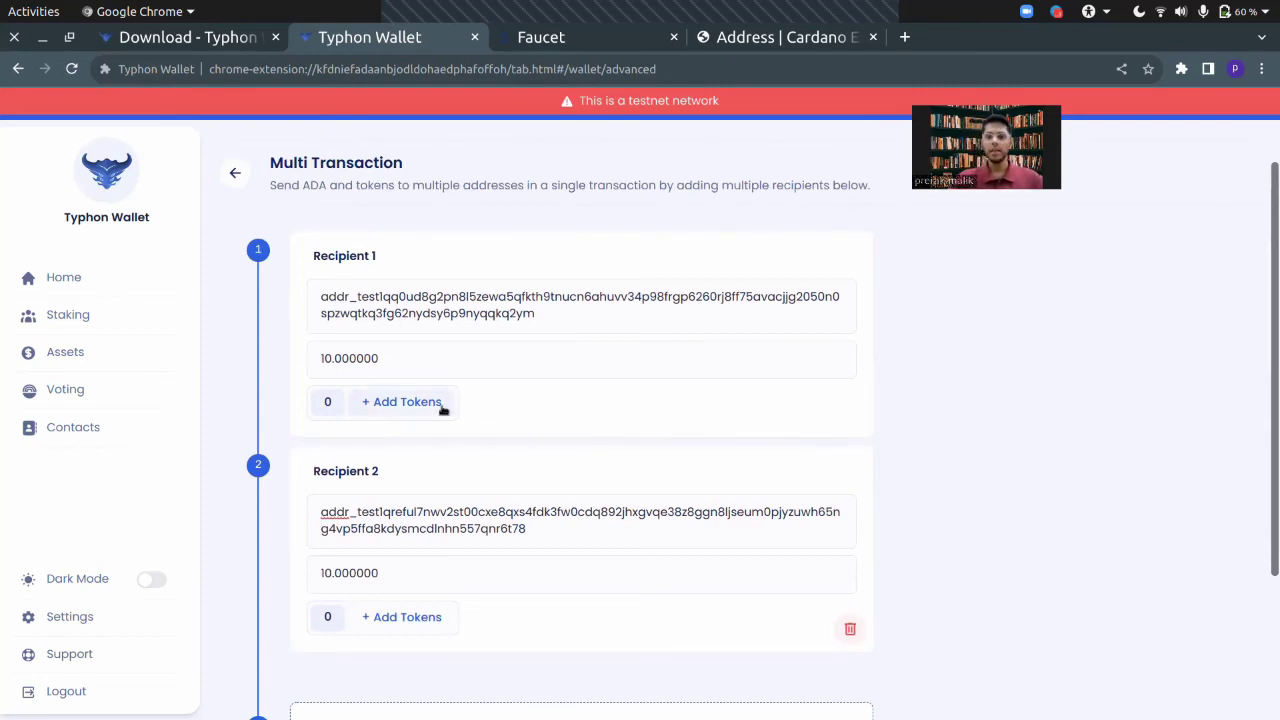
pyautogui.scroll(1, 443, 409)
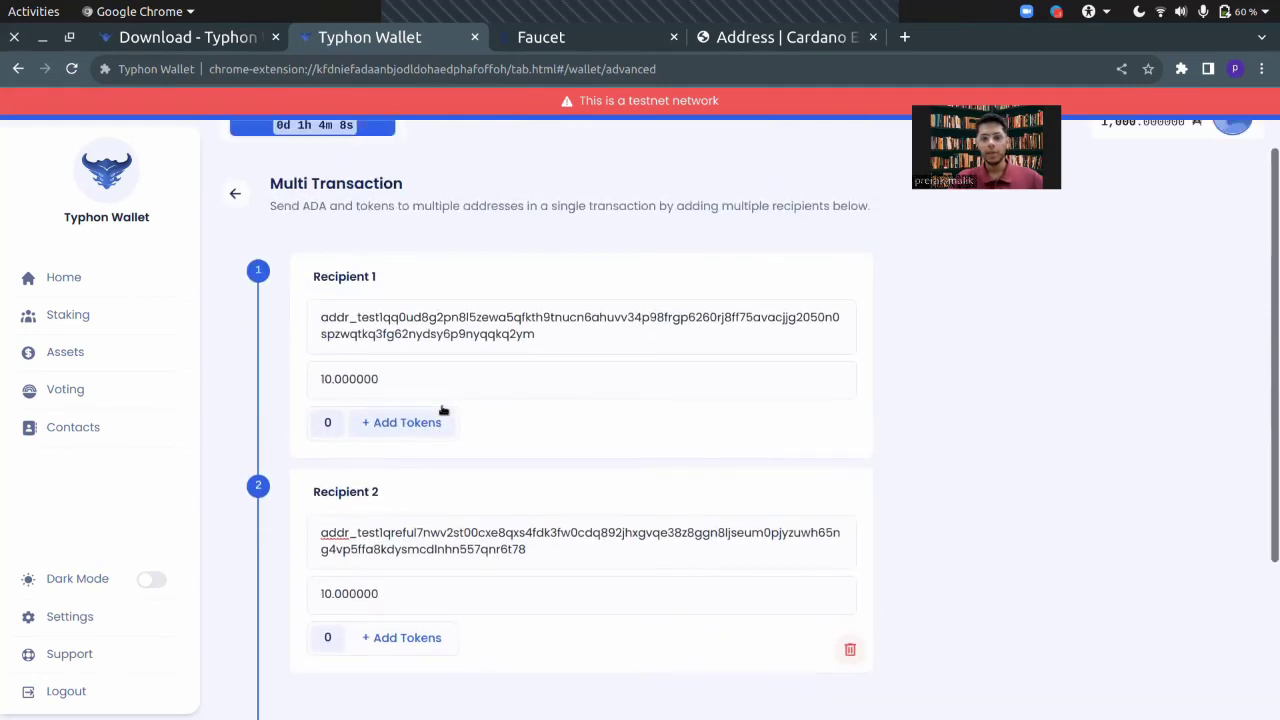
pyautogui.scroll(-3, 443, 409)
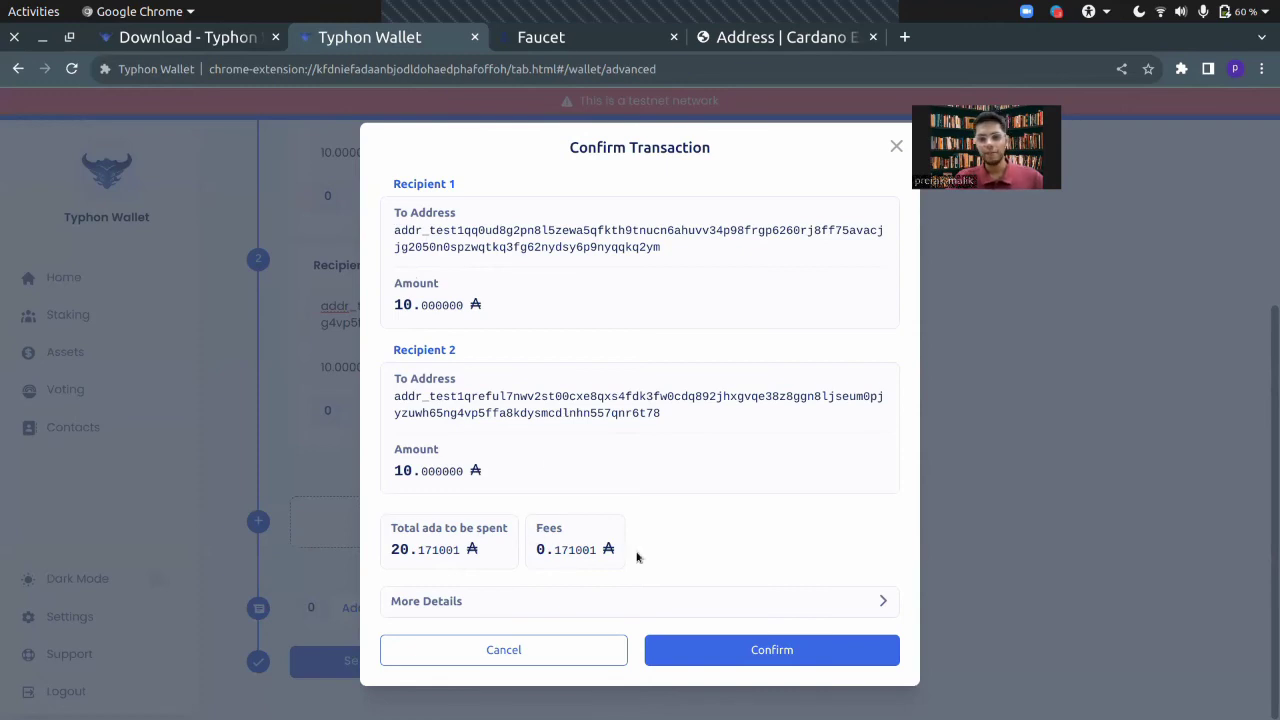
# Step: Confirm the 20.171001 ADA transaction with the wallet password, re-entered once, and return to wallet home
pyautogui.click(740, 649)
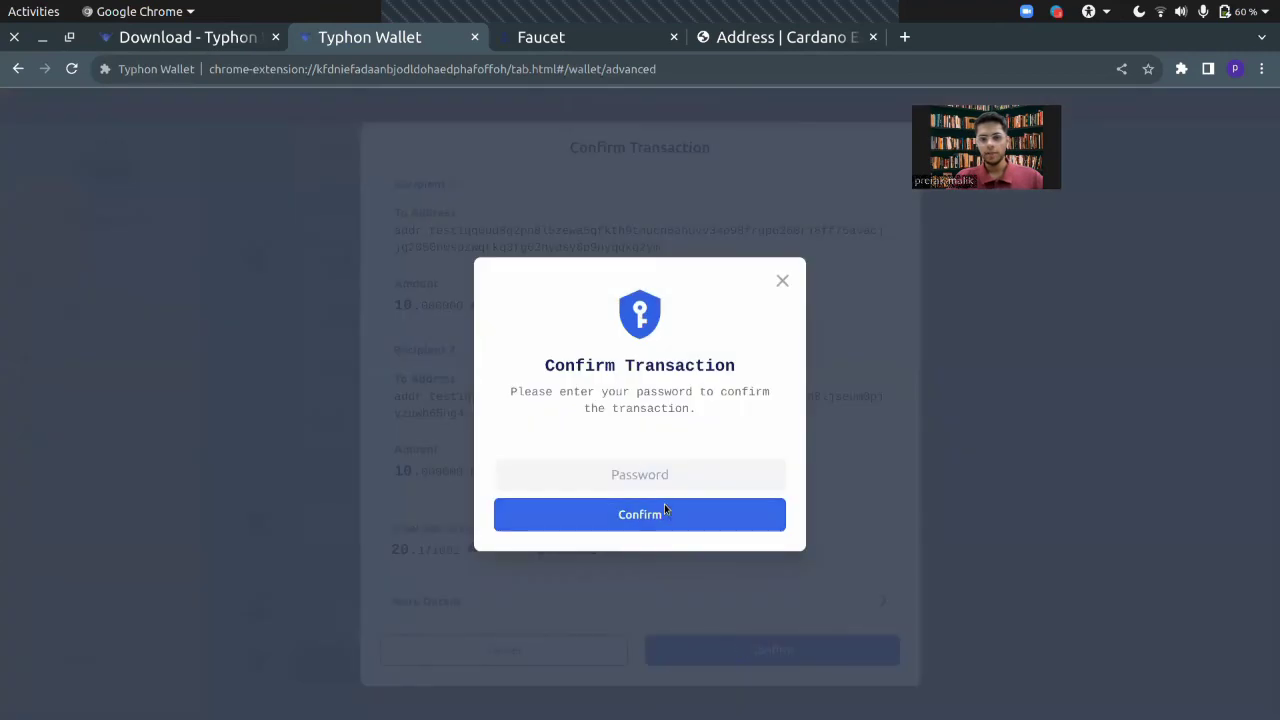
pyautogui.write('••••••••')
pyautogui.press('Return')
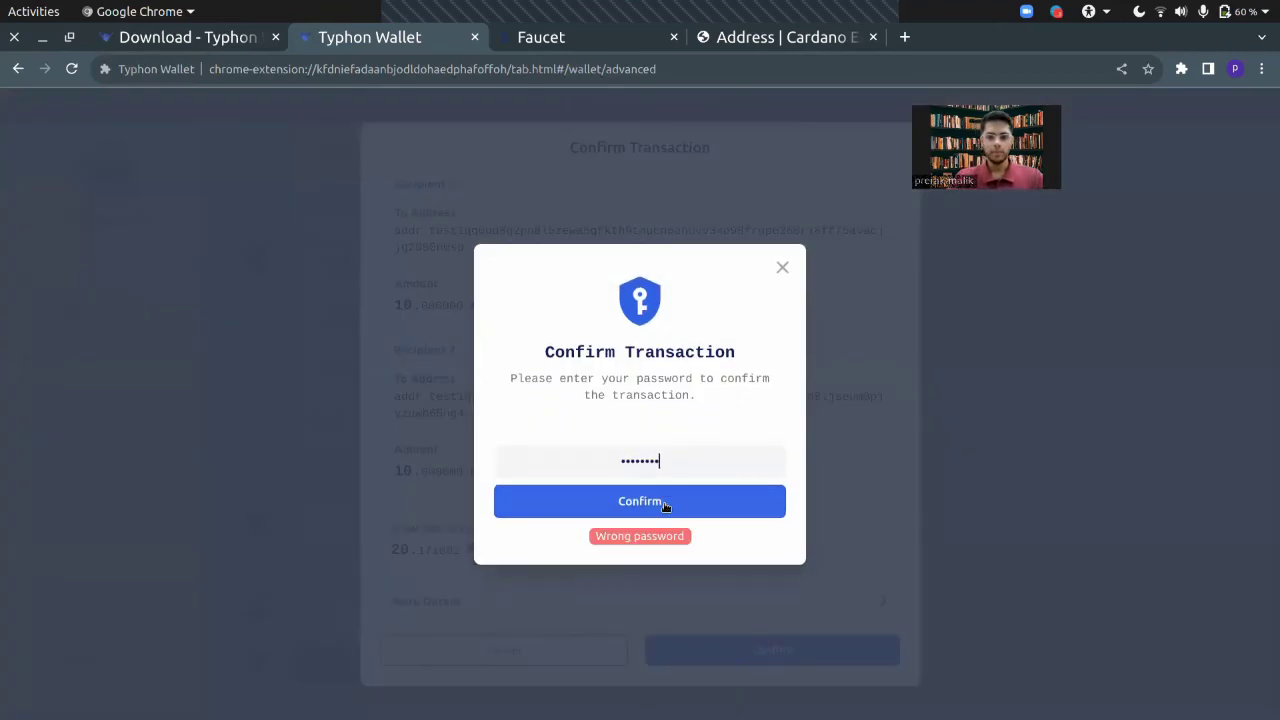
pyautogui.press('BackSpace')
pyautogui.press('BackSpace')
pyautogui.press('BackSpace')
pyautogui.press('BackSpace')
pyautogui.press('BackSpace')
pyautogui.press('BackSpace')
pyautogui.press('BackSpace')
pyautogui.press('BackSpace')
pyautogui.write('••••••••')
pyautogui.press('Return')
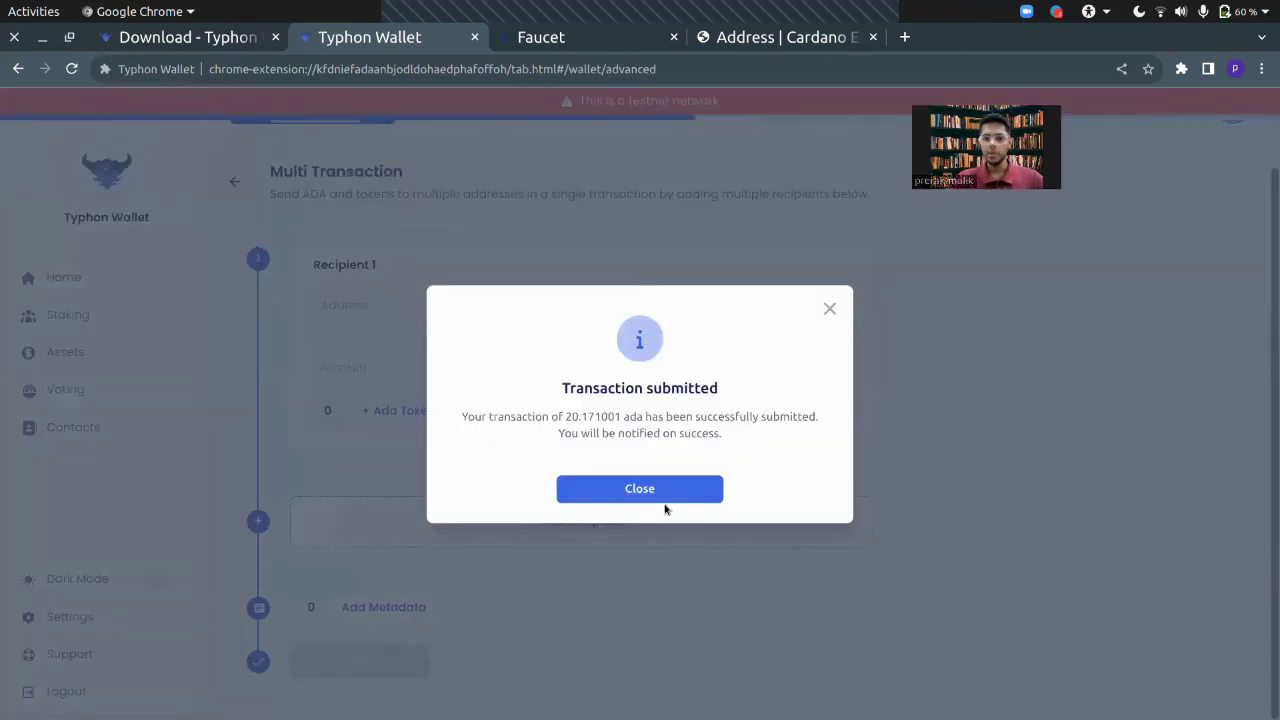
pyautogui.click(651, 488)
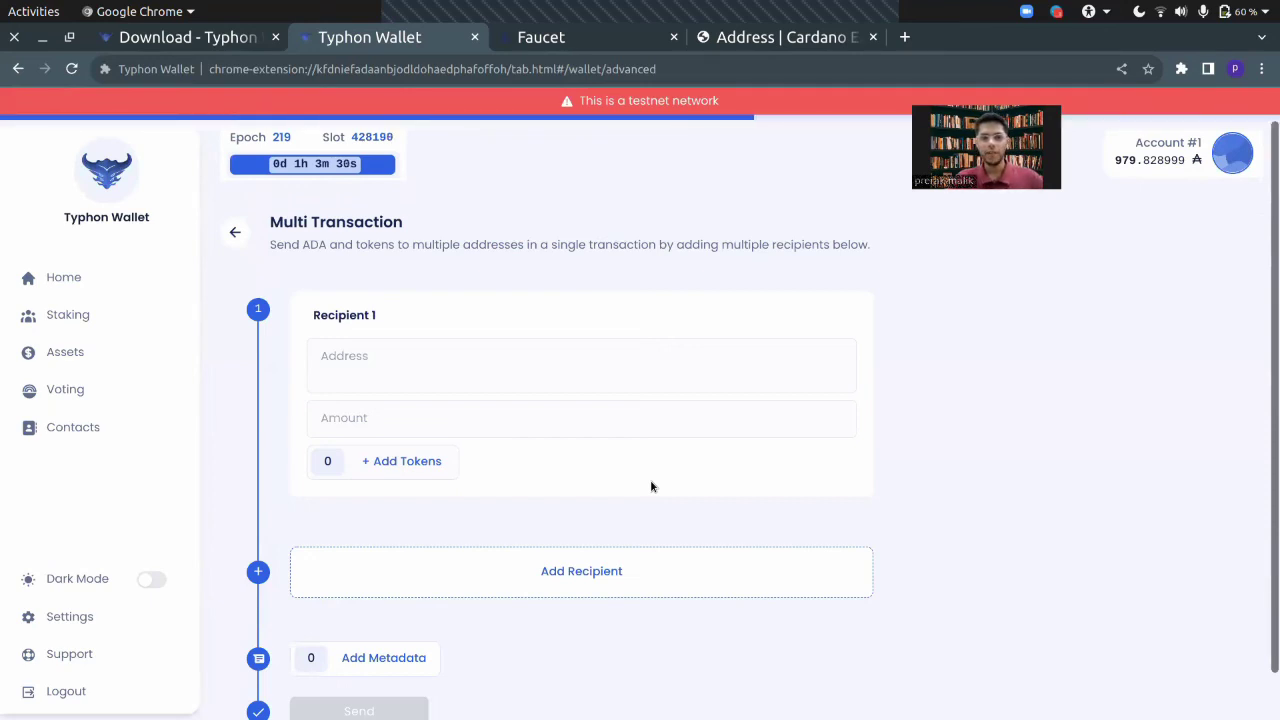
pyautogui.click(232, 232)
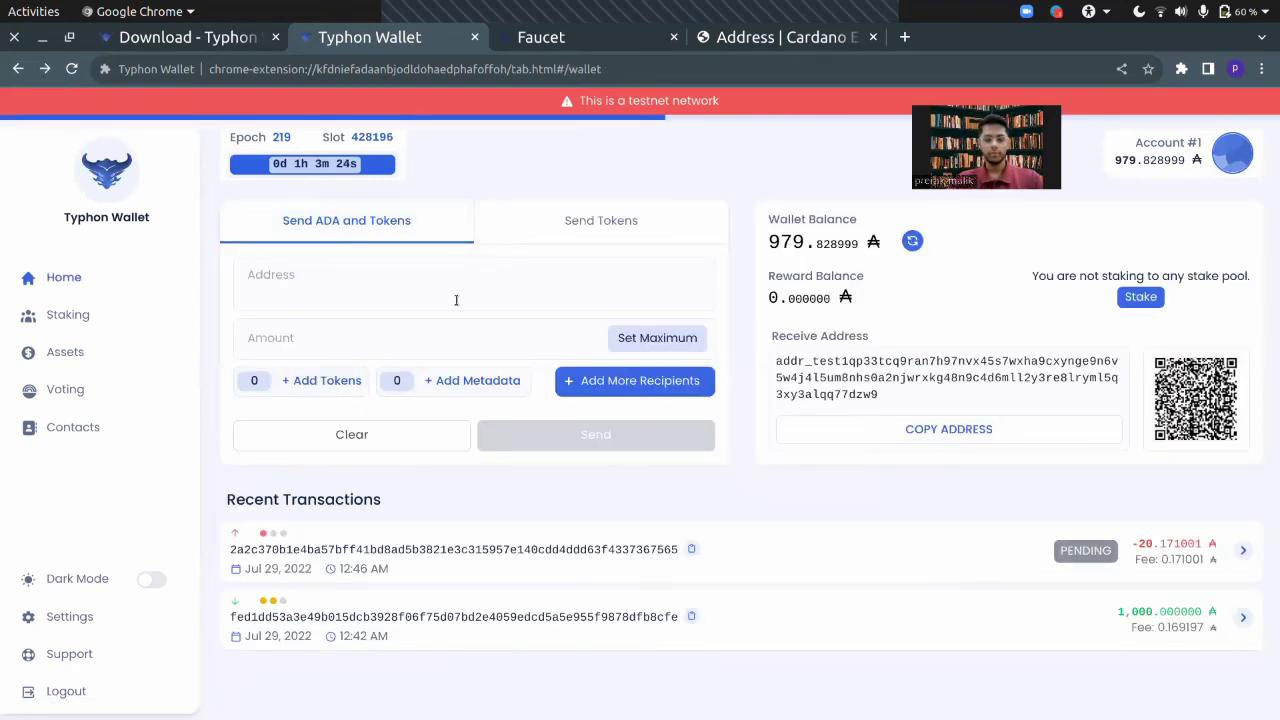
# Step: Check the Edge Nami wallet's history for the incoming 10 ADA transaction
pyautogui.hotkey('alt', 'Tab')
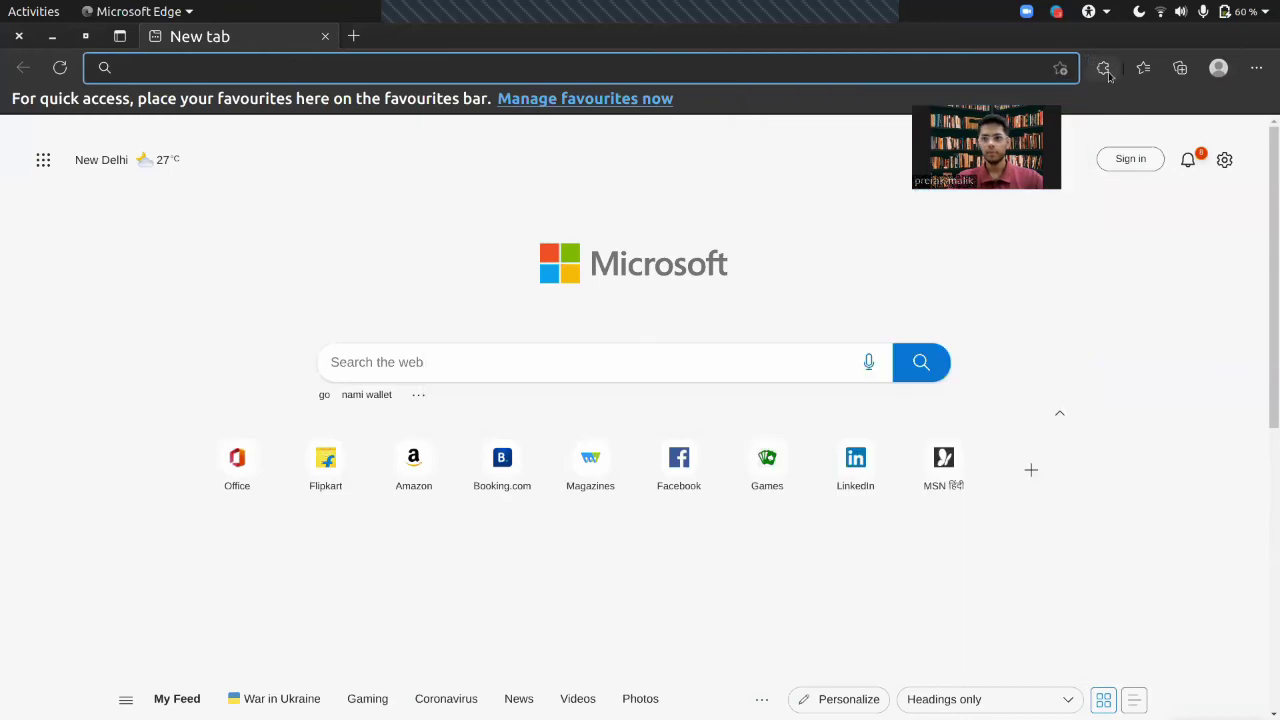
pyautogui.click(1103, 68)
pyautogui.click(994, 250)
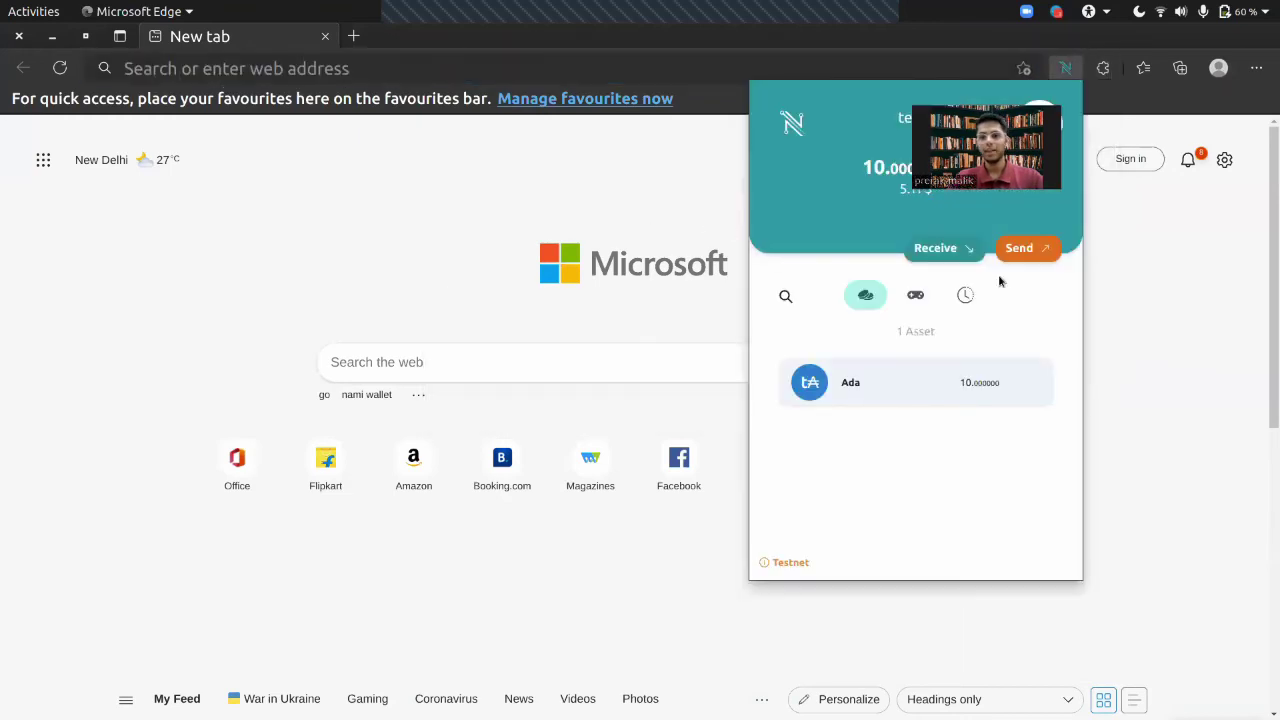
pyautogui.click(965, 295)
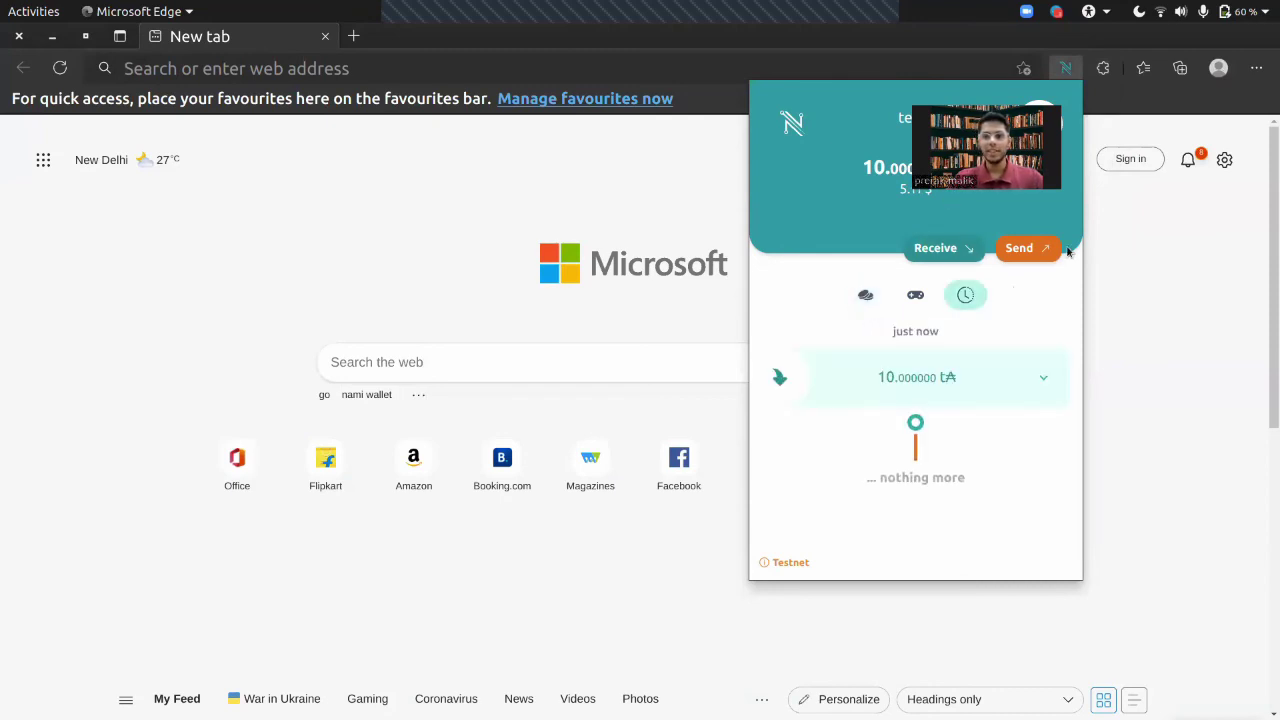
# Step: Check the Chrome Nami wallet's history for its incoming 10 ADA transaction
pyautogui.hotkey('alt', 'Tab')
pyautogui.hotkey('alt', 'Tab')
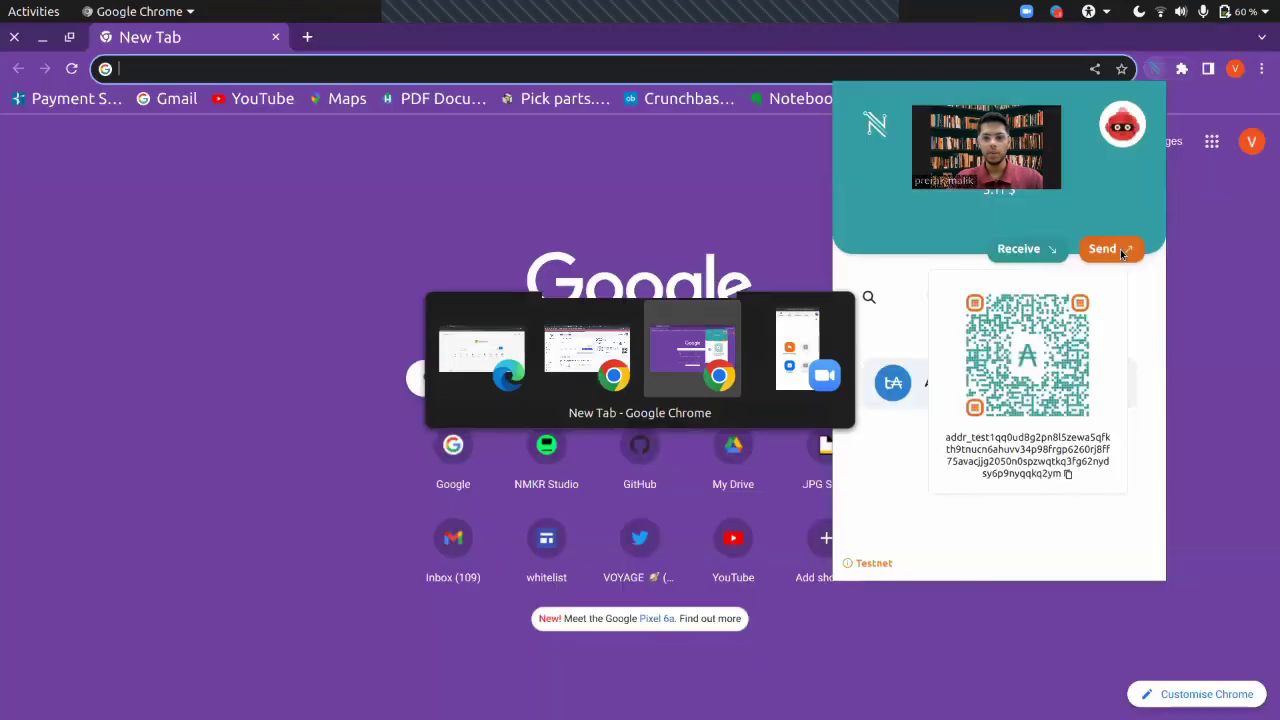
pyautogui.click(1181, 68)
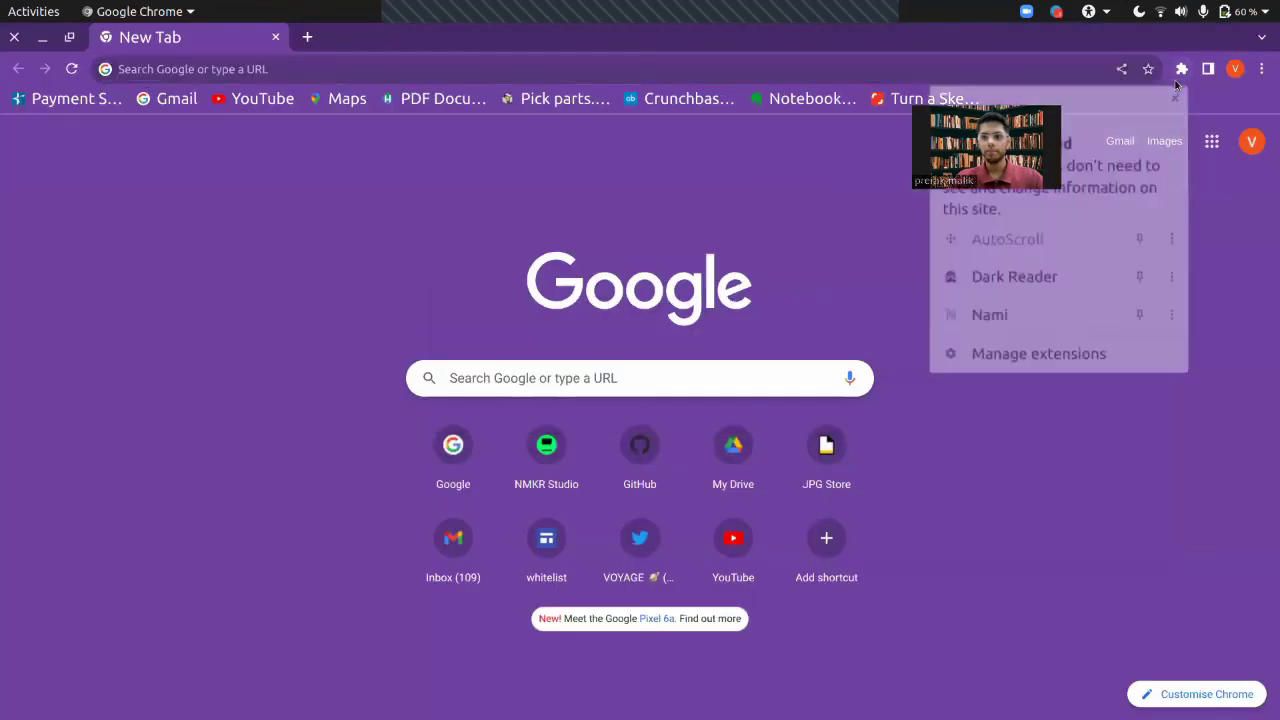
pyautogui.click(1006, 310)
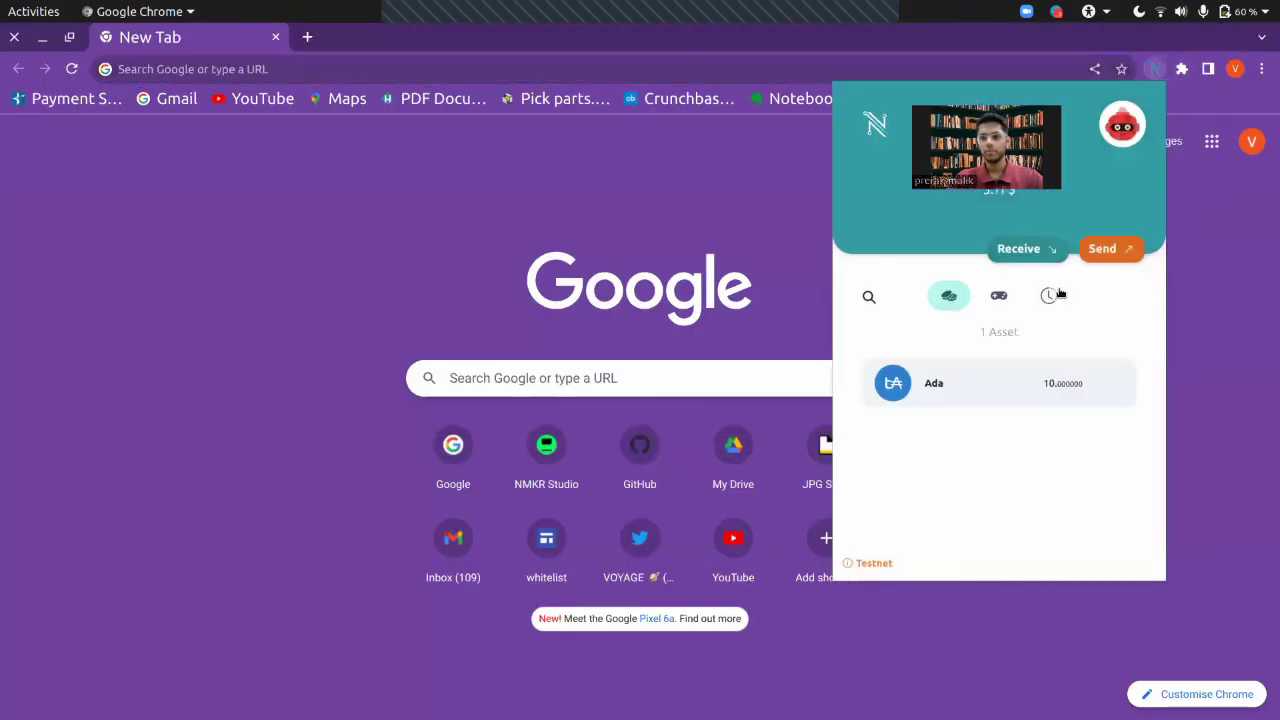
pyautogui.click(1050, 295)
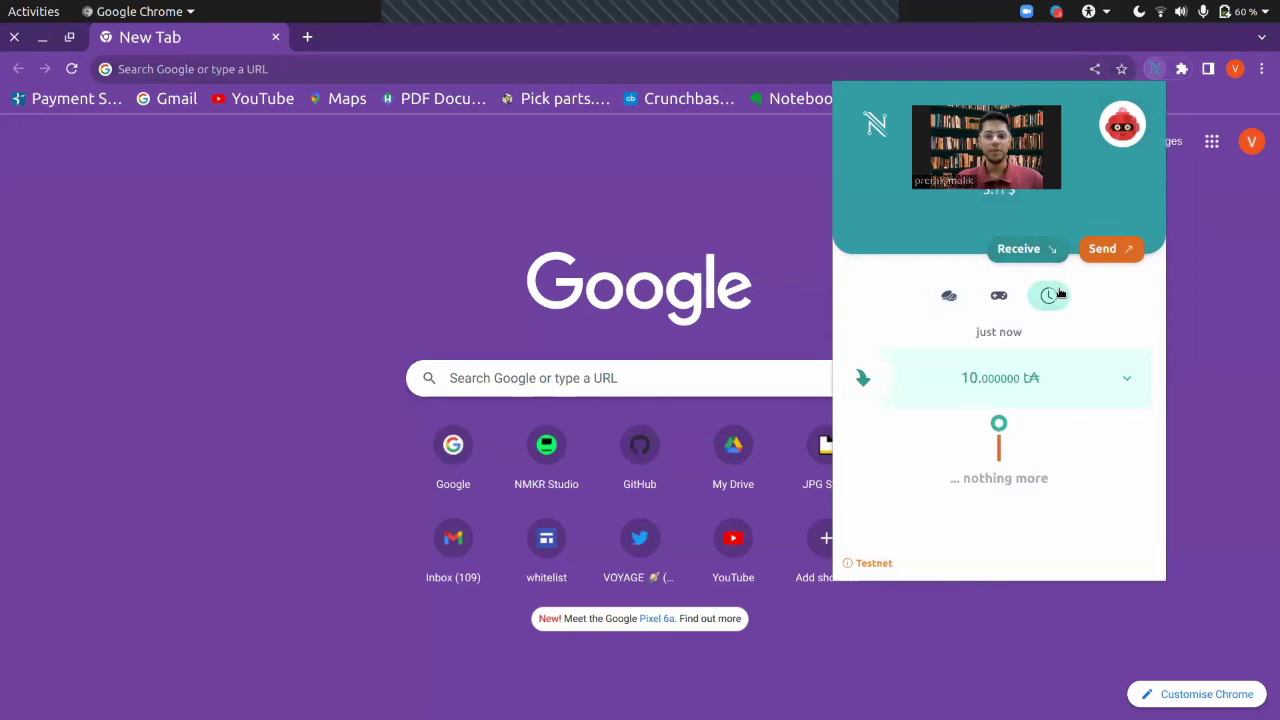